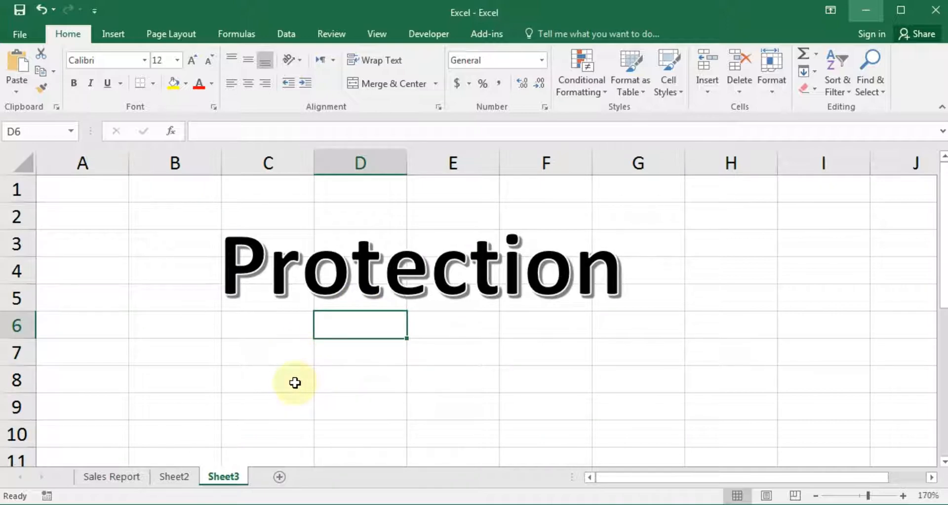
Switch to Sheet2 and select the zone sales data range A1:I15
click(178, 480)
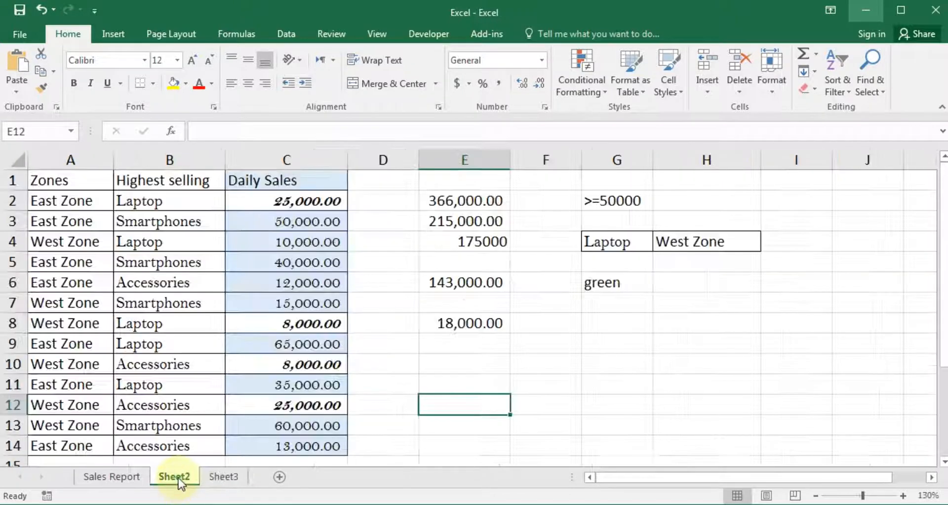
click(280, 303)
click(80, 183)
drag(80, 183, 792, 457)
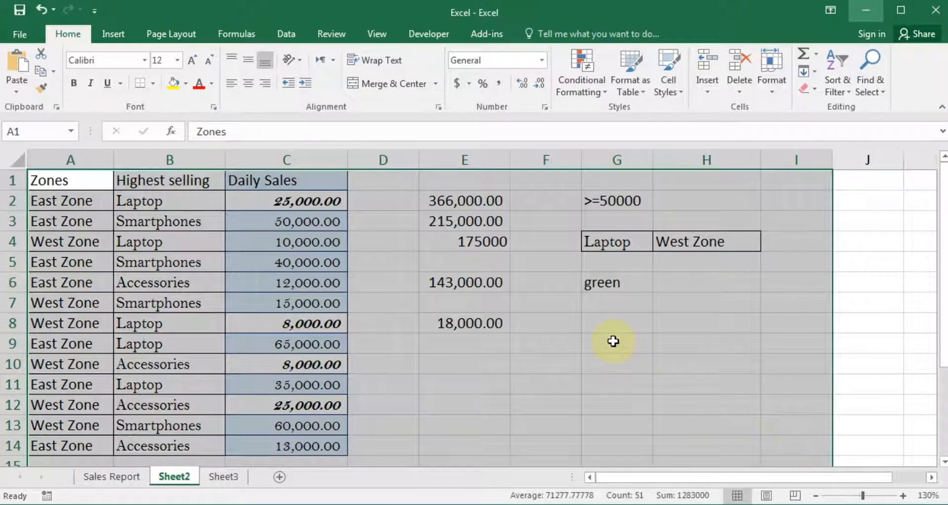
click(523, 319)
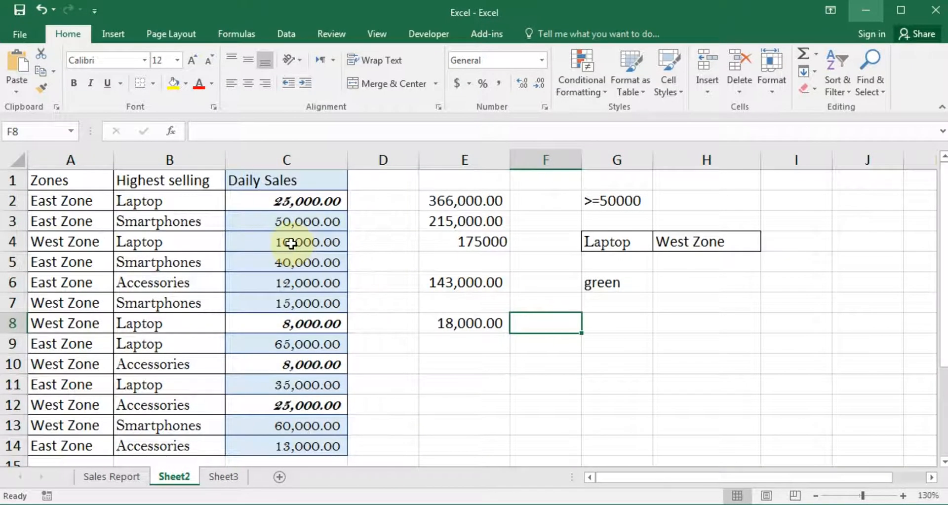
drag(85, 182, 777, 447)
click(656, 388)
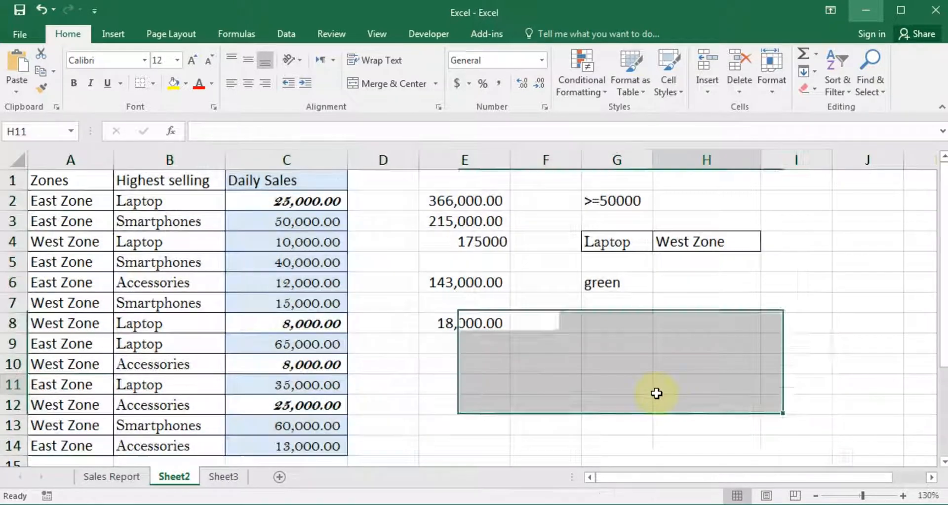
Inspect cells around the sales table, then reselect the full range A1:I15
click(555, 354)
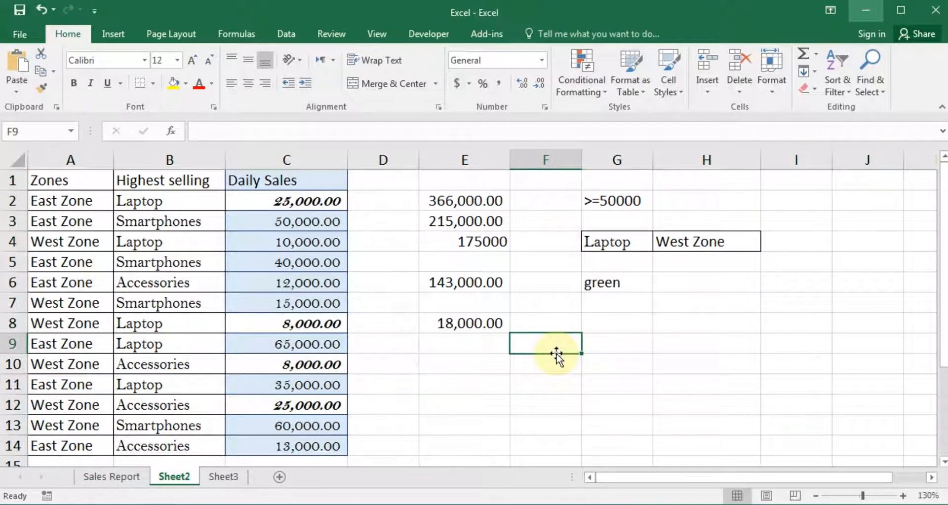
click(340, 263)
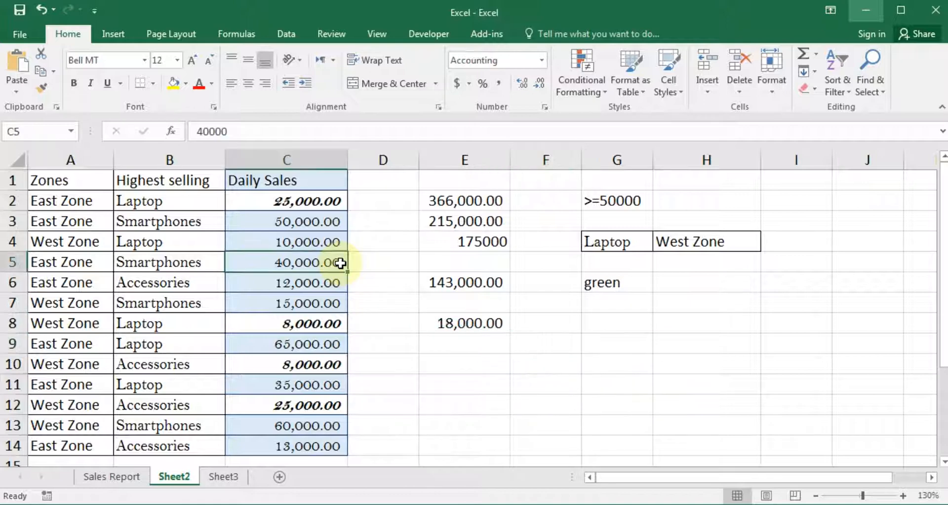
click(396, 256)
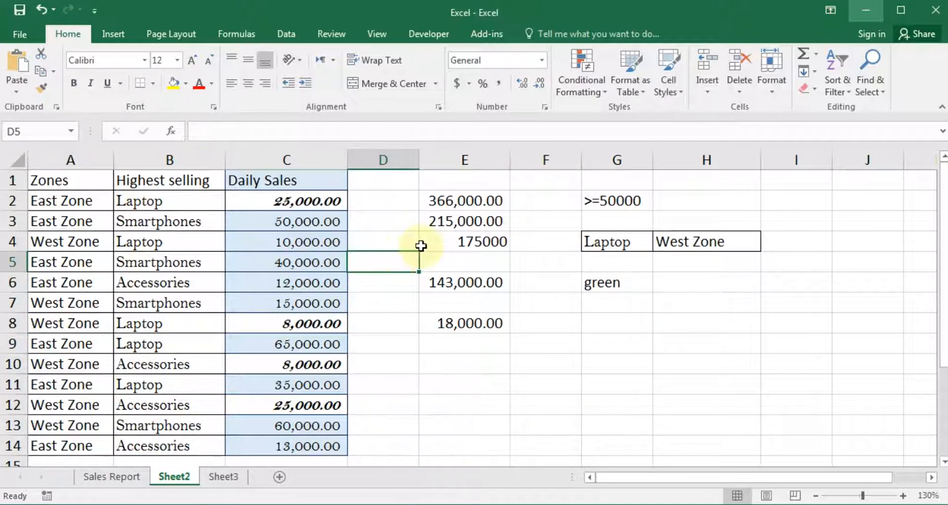
click(709, 340)
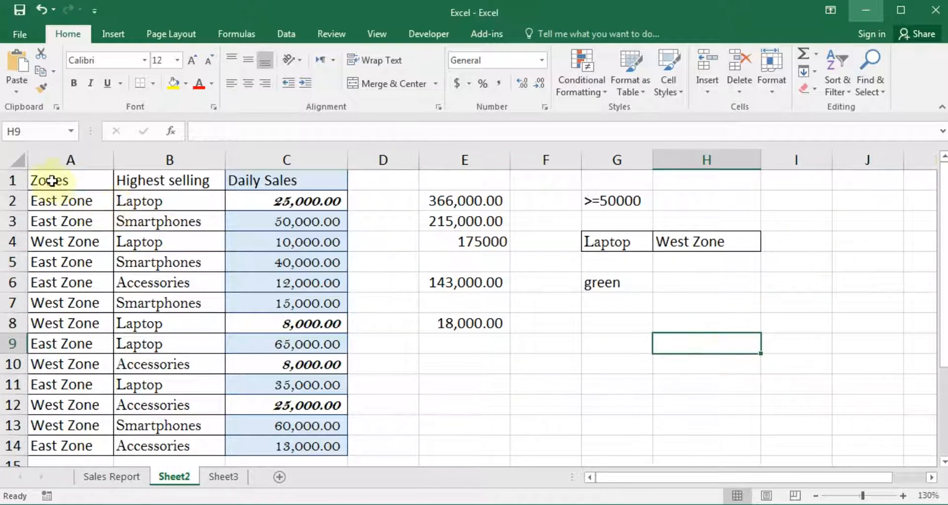
drag(49, 180, 74, 218)
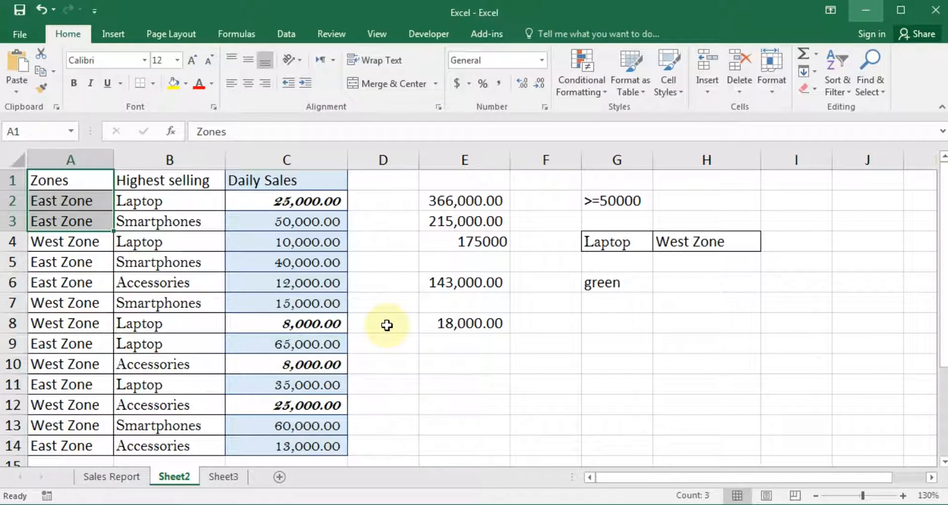
click(410, 280)
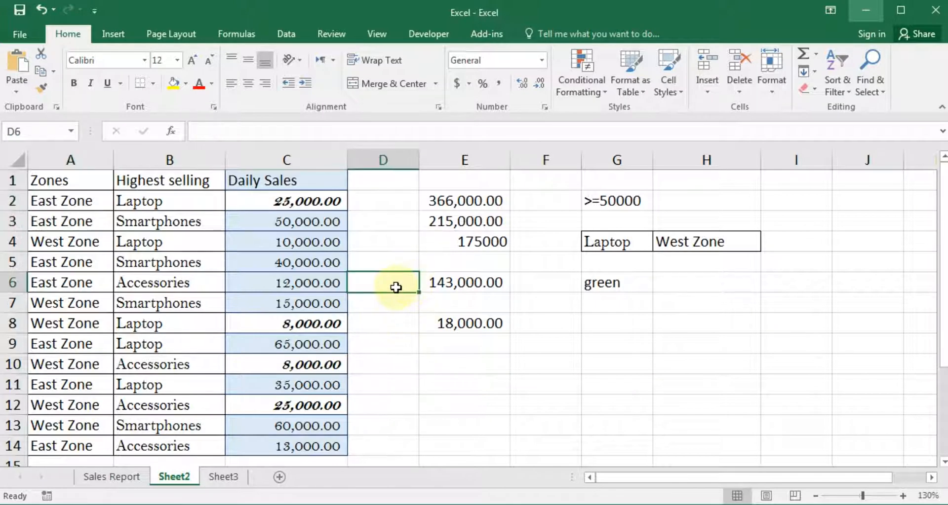
click(389, 218)
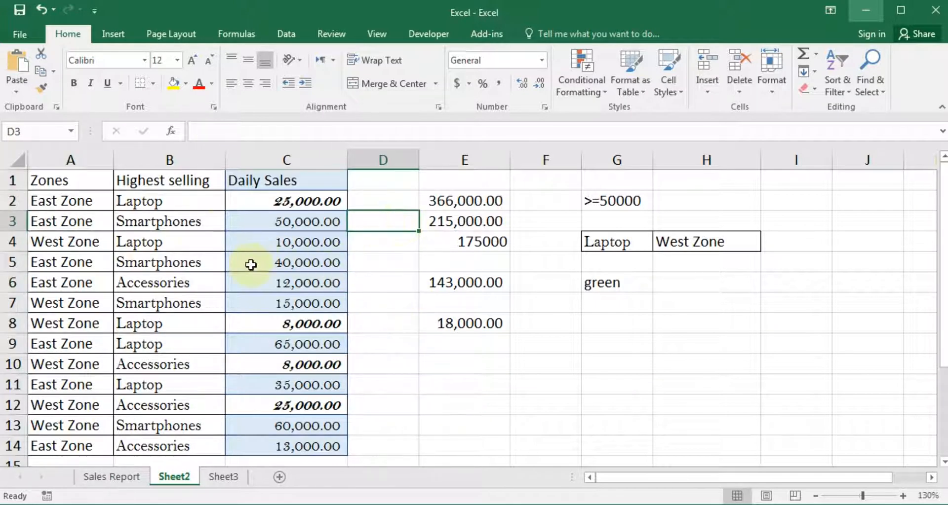
drag(38, 179, 814, 475)
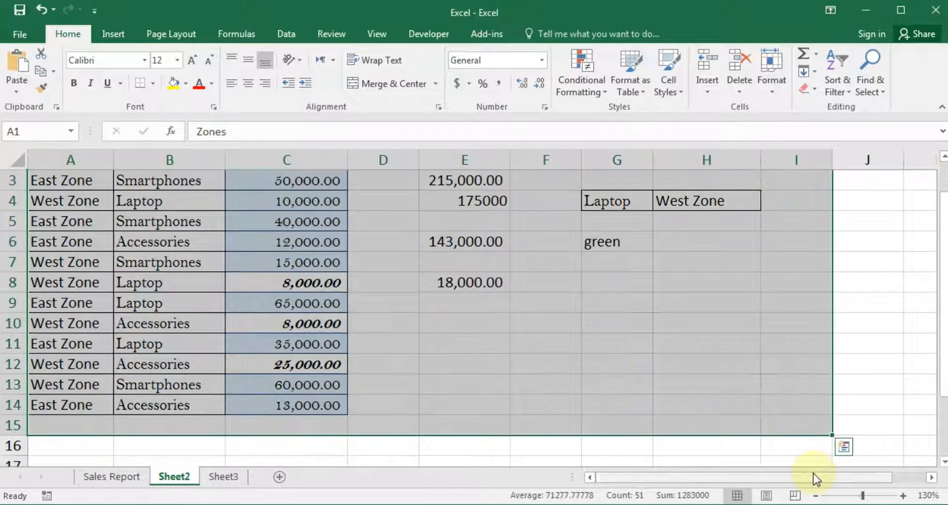
click(455, 303)
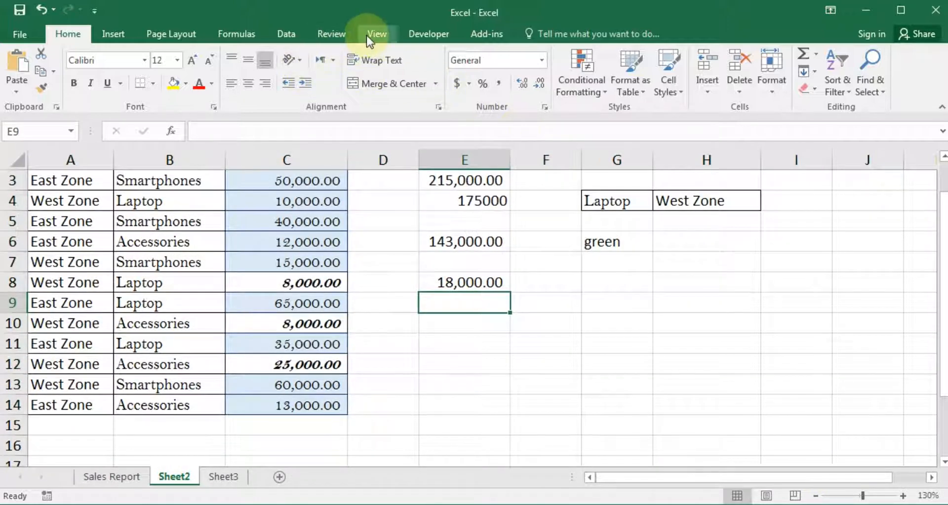
Protect Sheet2 from the Review tab with a password, confirming it a second time
click(330, 35)
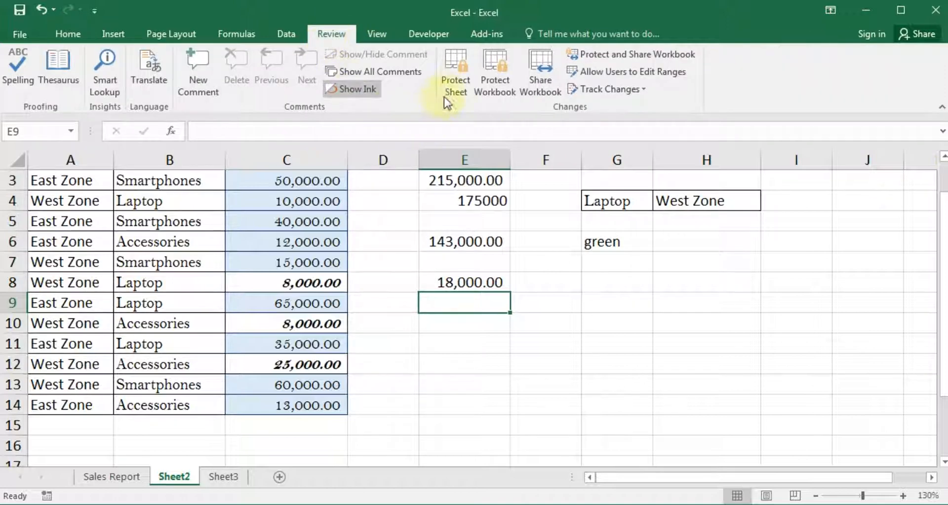
click(455, 88)
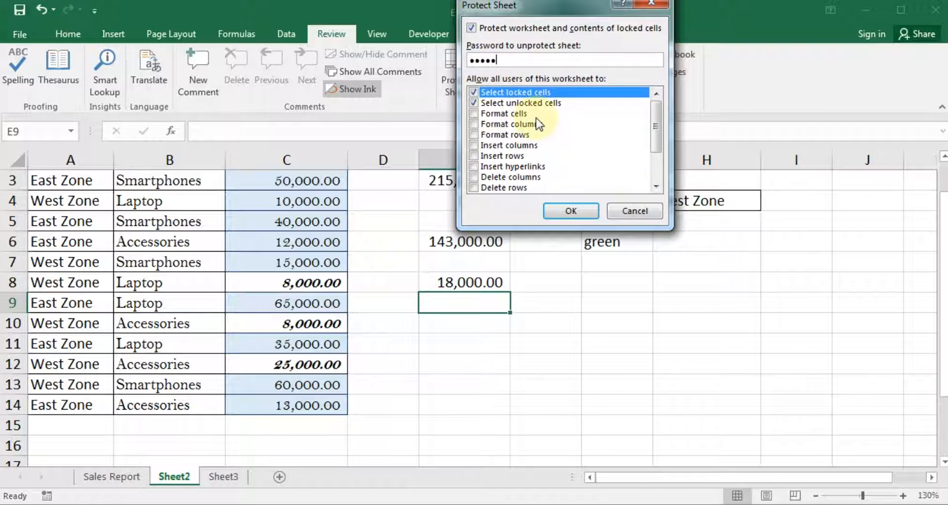
key(ctrl+a)
text(123)
click(568, 211)
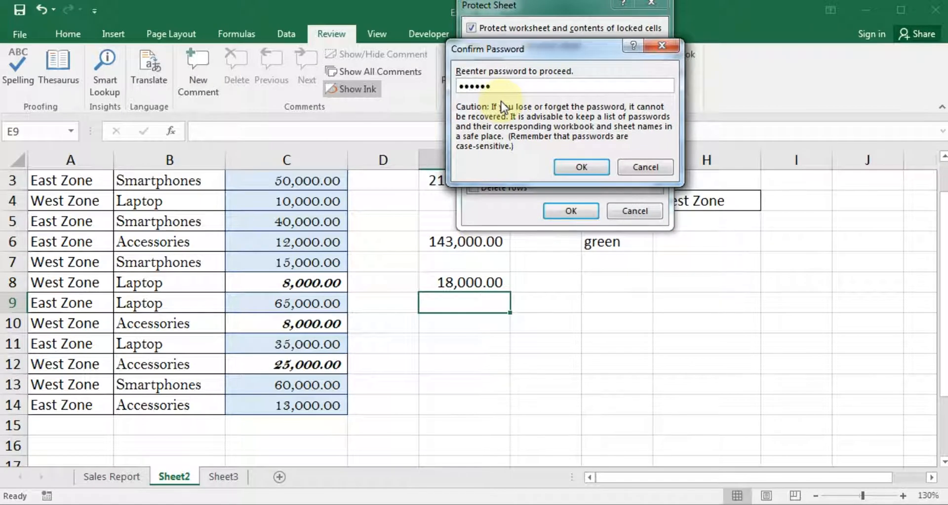
click(582, 170)
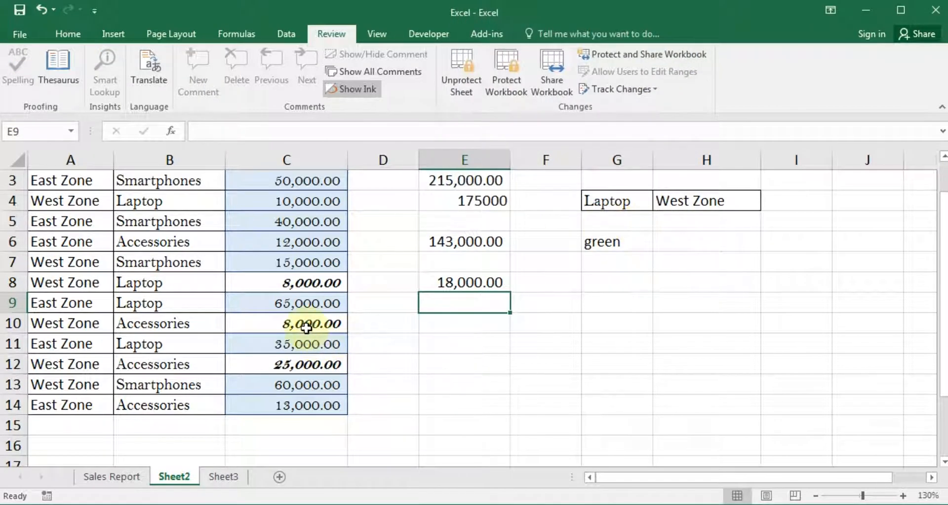
drag(49, 180, 716, 410)
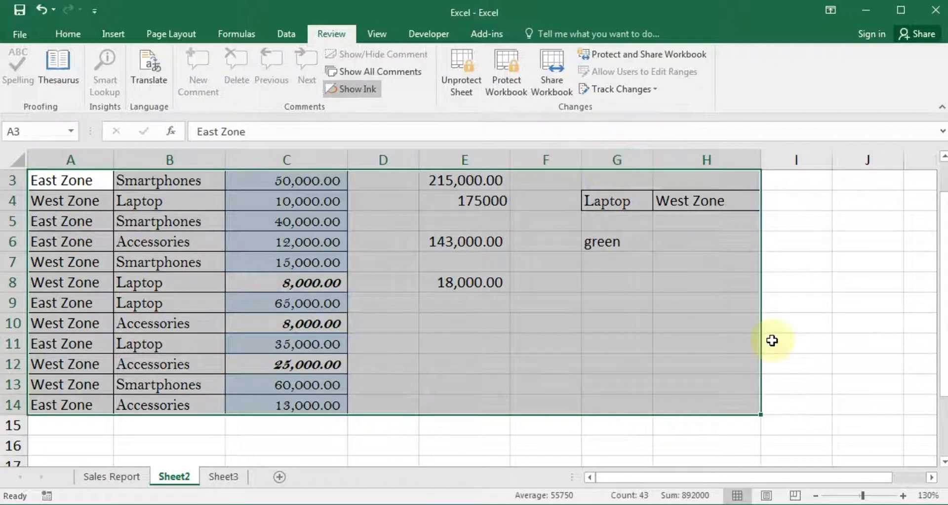
click(804, 328)
click(96, 479)
click(175, 479)
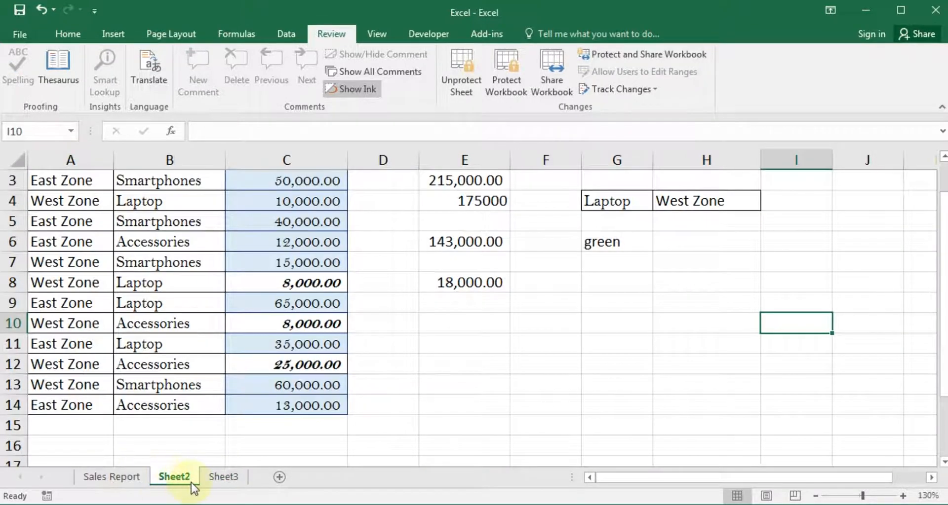
click(223, 477)
click(175, 477)
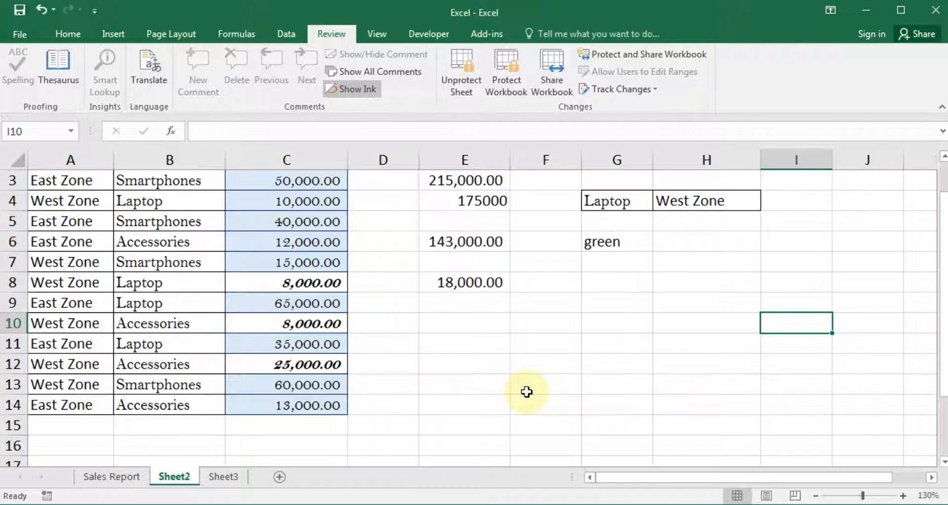
click(454, 324)
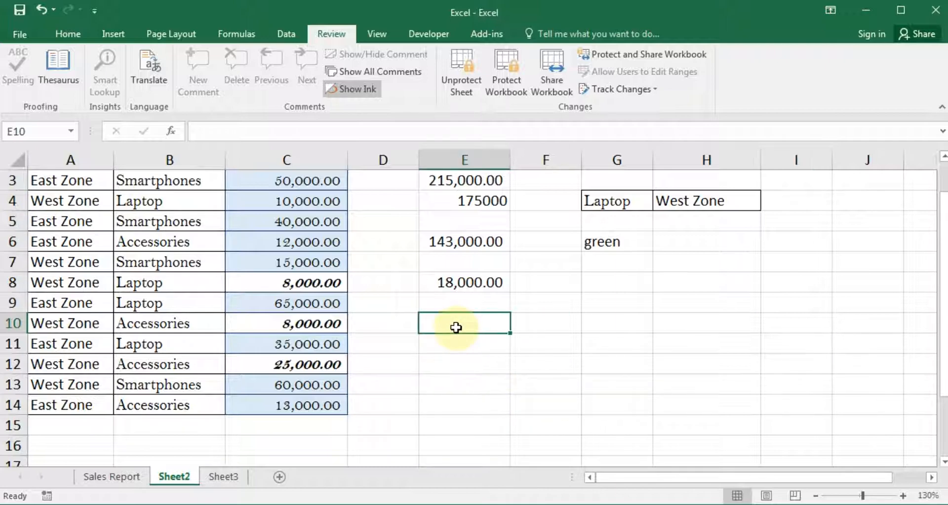
double_click(243, 258)
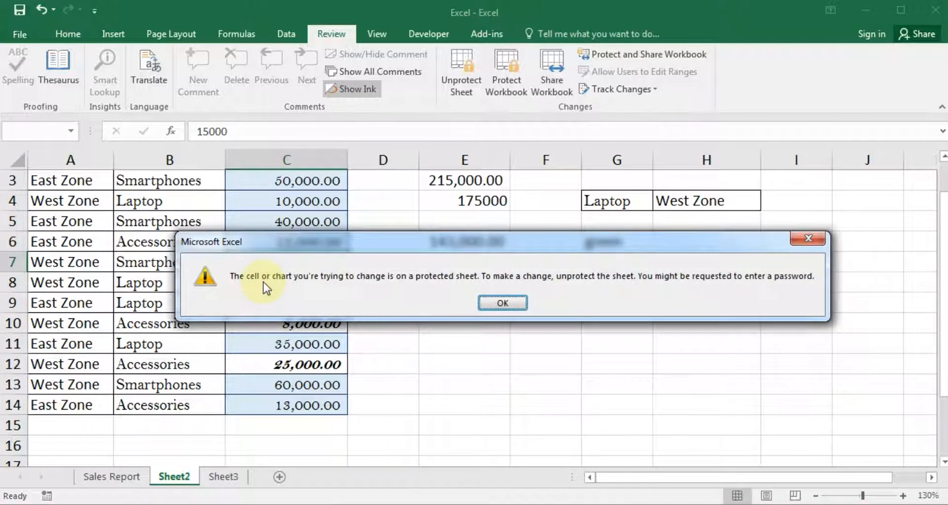
click(515, 303)
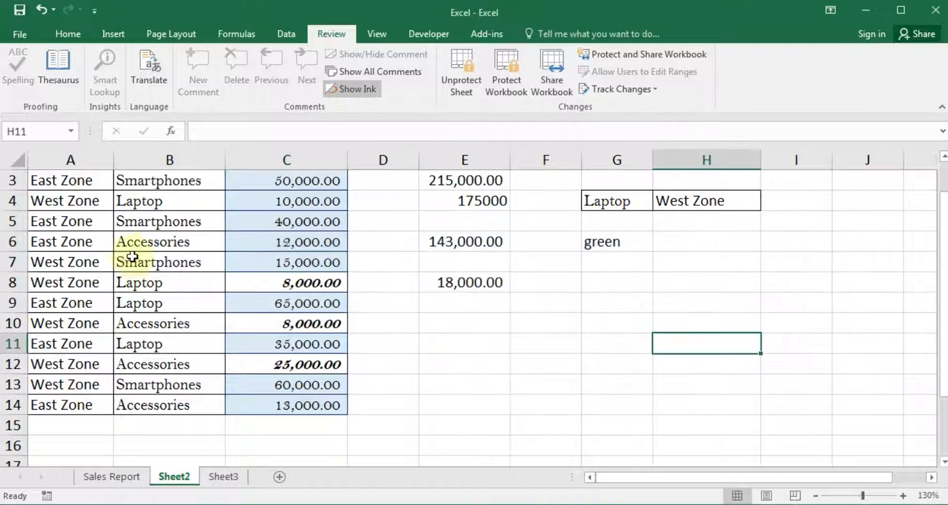
drag(76, 183, 365, 294)
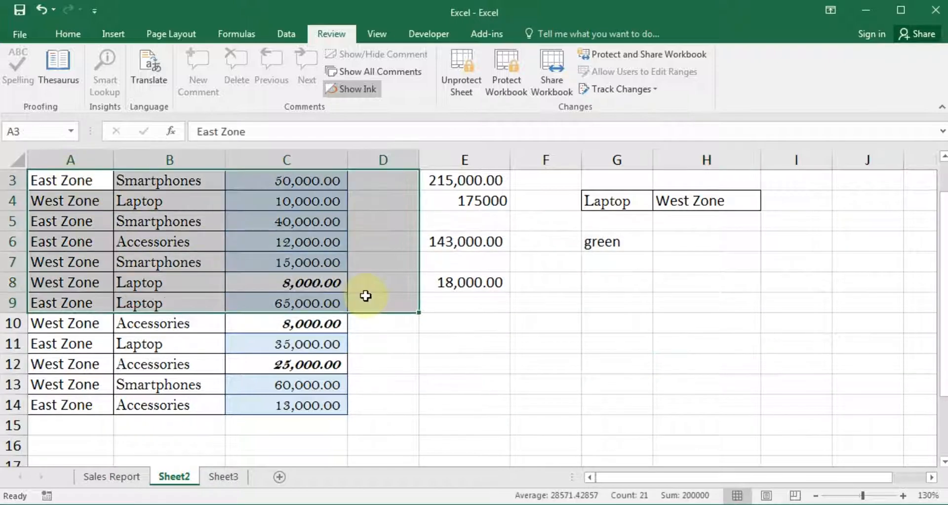
click(458, 293)
drag(939, 254, 933, 186)
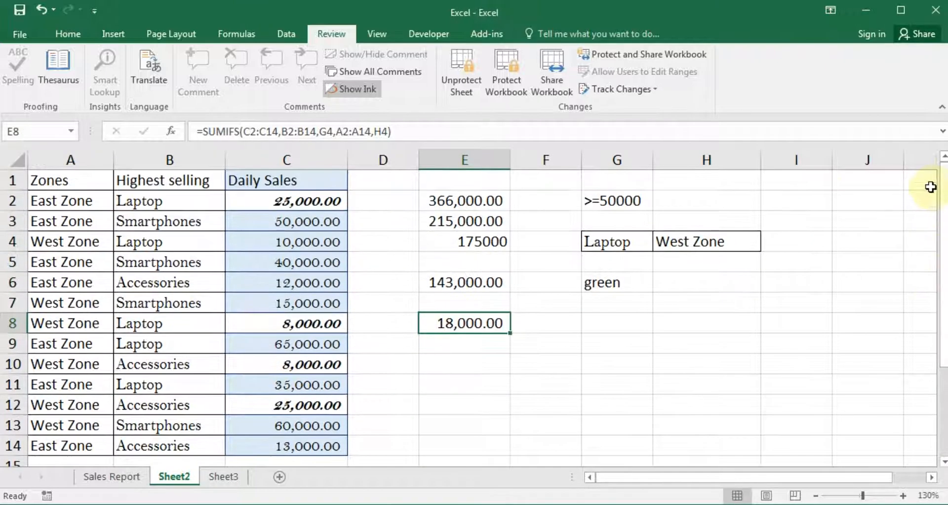
click(141, 282)
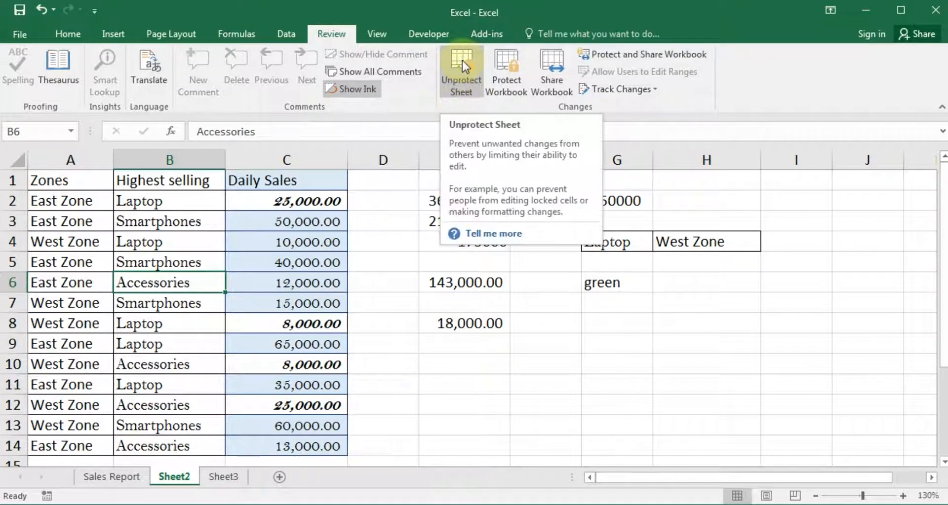
click(210, 244)
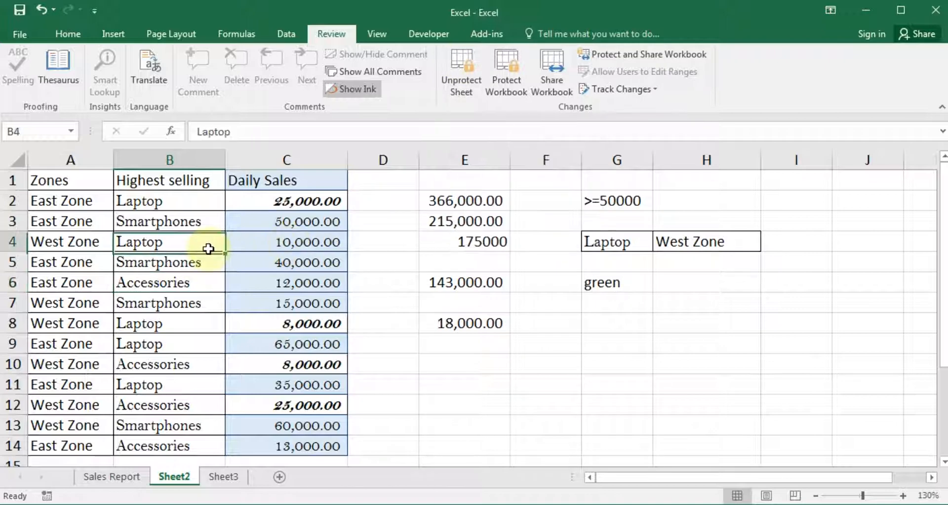
click(498, 386)
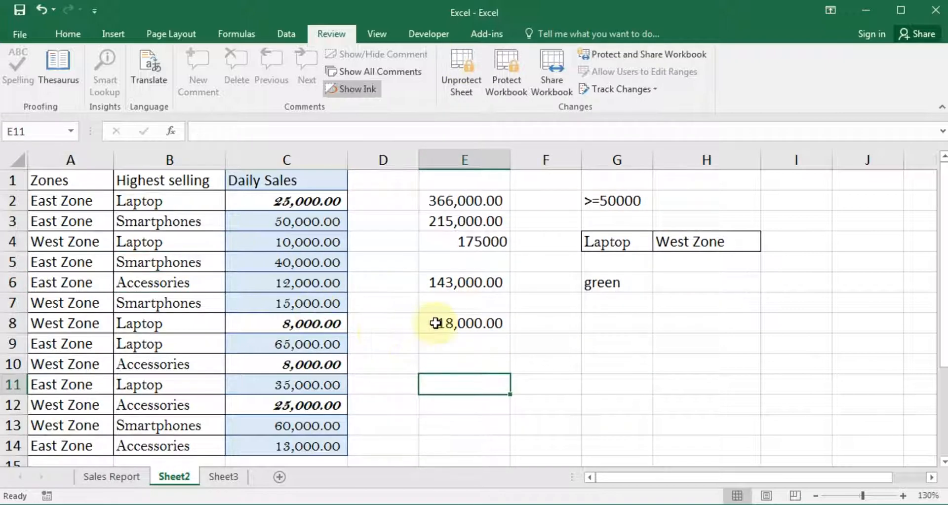
Unprotect Sheet2 by entering the sheet password
click(456, 80)
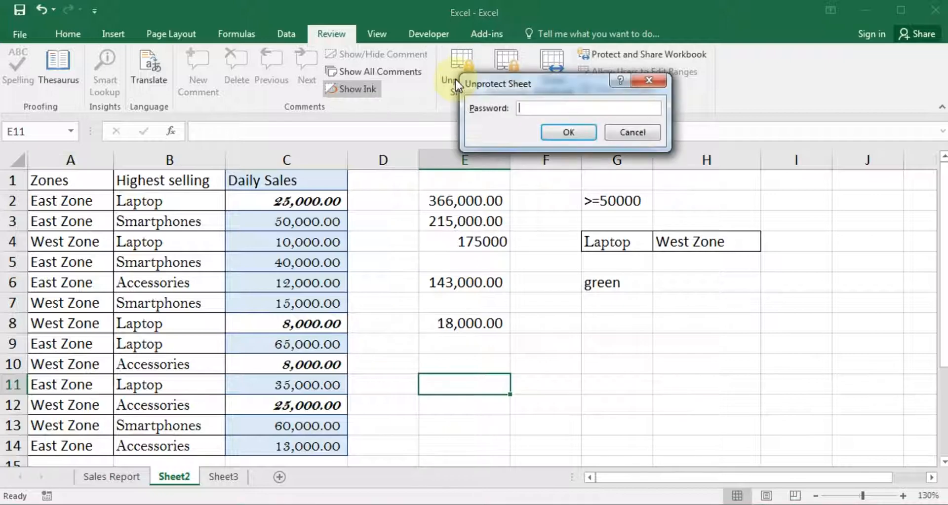
text(123456)
click(556, 132)
Test typing in the E6 SUMIFS cell, cancel with Esc, then reselect block A1:H14
click(249, 280)
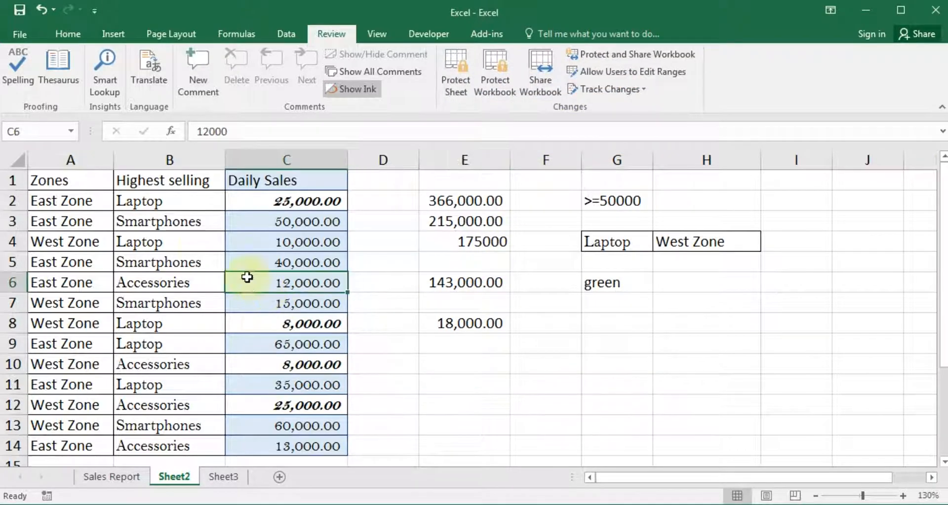
click(468, 342)
click(491, 278)
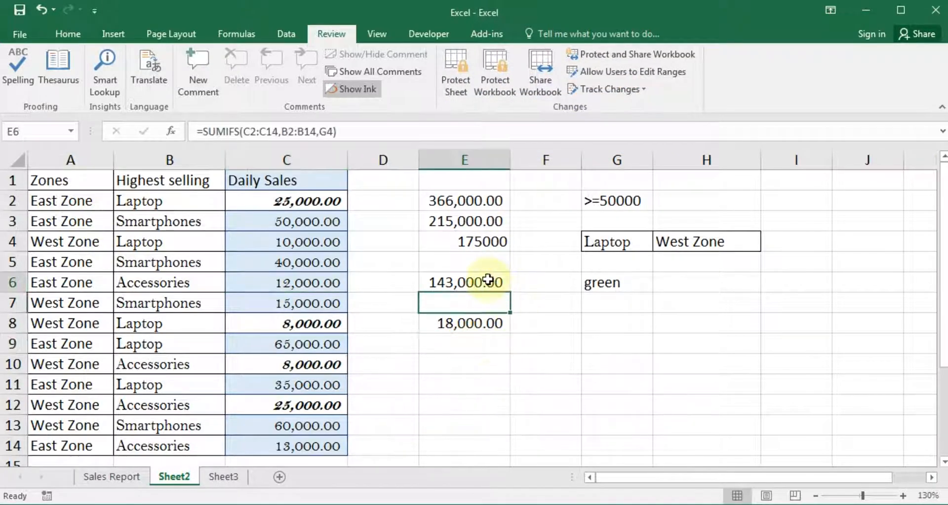
text(asdfadsf)
key(Escape)
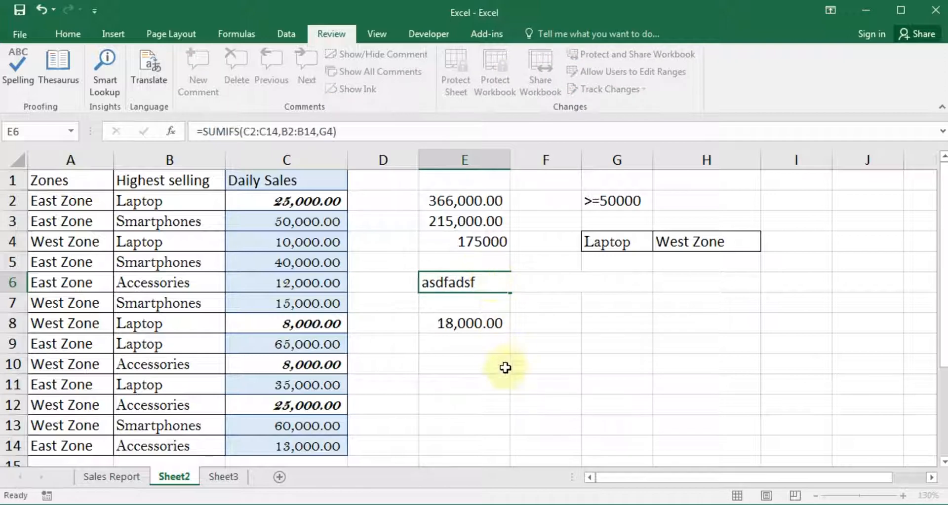
click(519, 382)
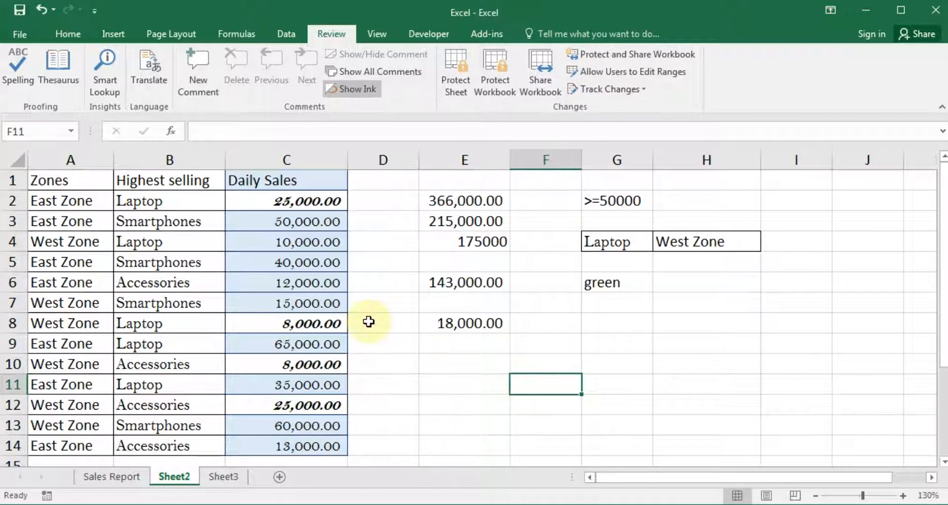
click(381, 302)
click(424, 257)
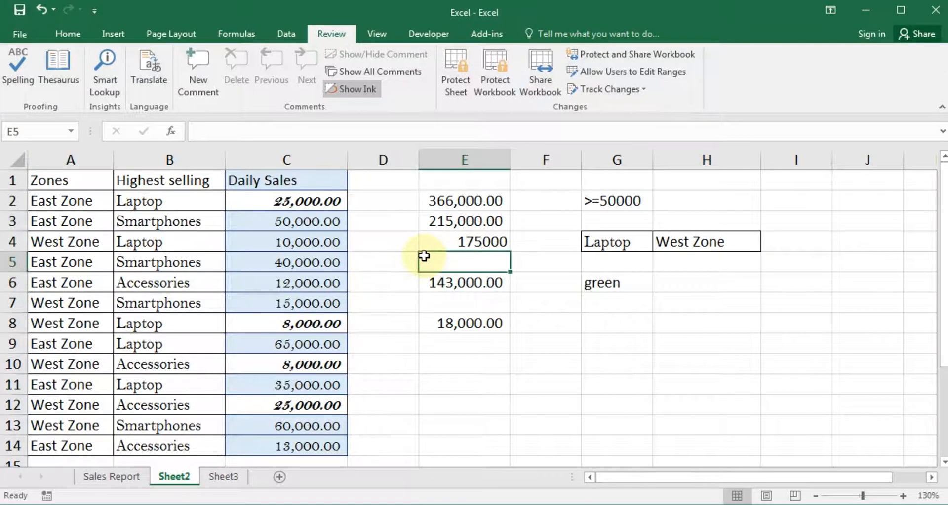
click(318, 256)
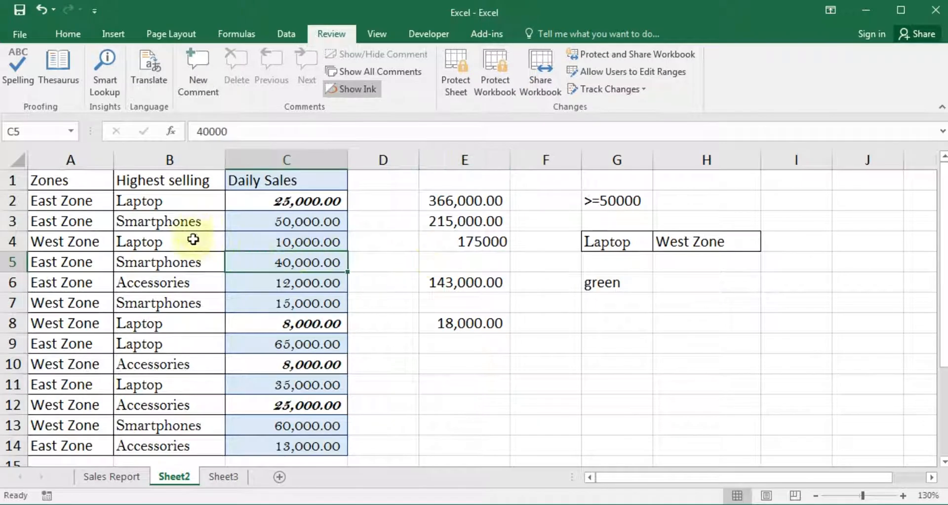
drag(74, 180, 691, 446)
click(582, 373)
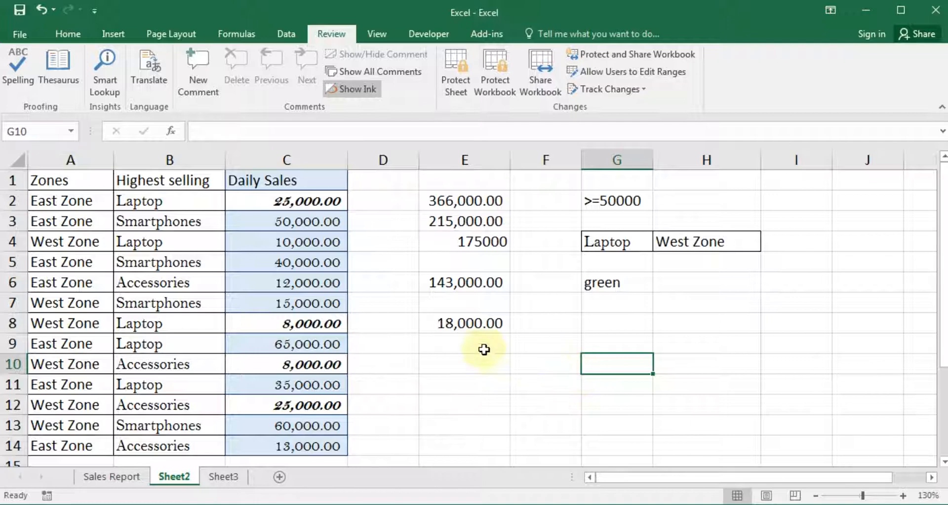
Enter the label 'Remarks:' in cell E10
click(461, 343)
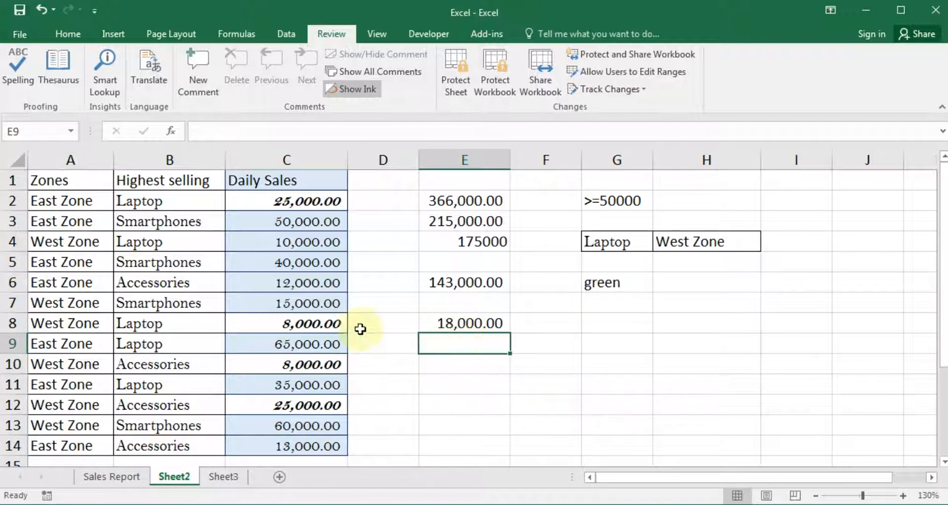
click(462, 360)
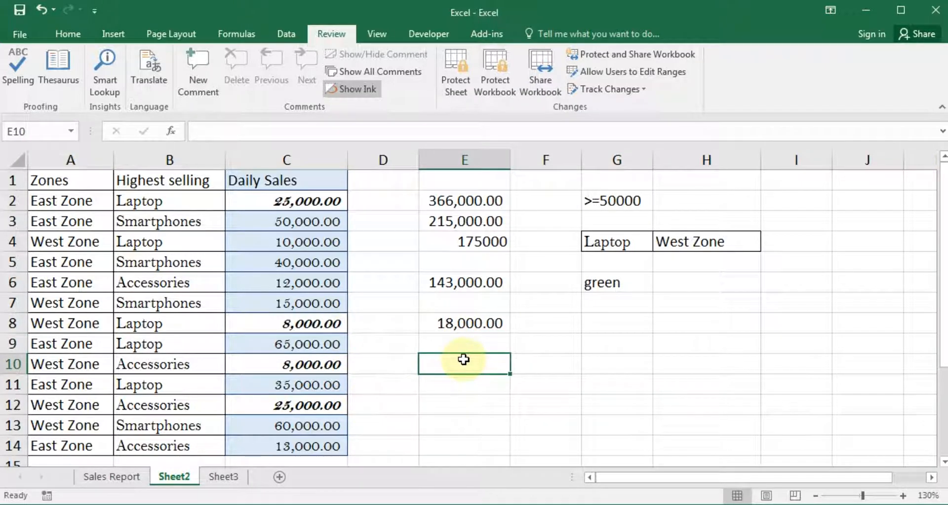
text(Remarks:)
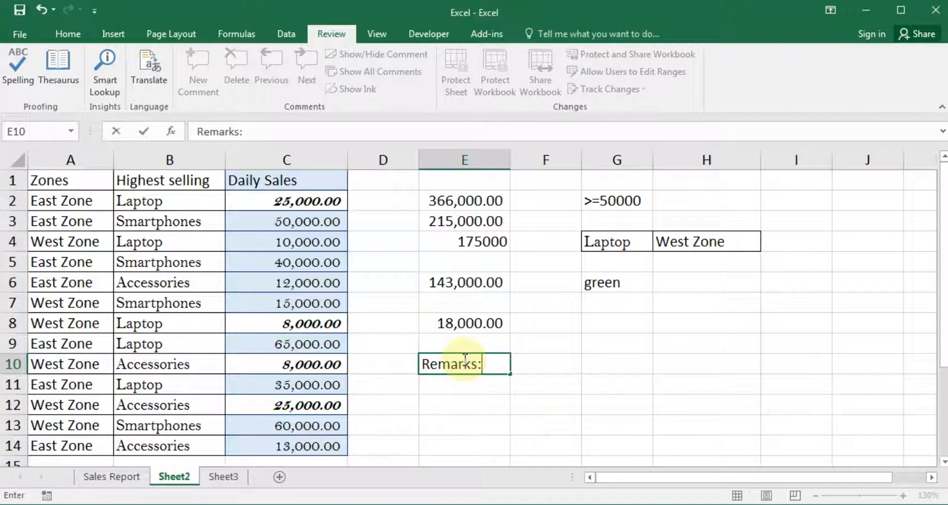
key(Return)
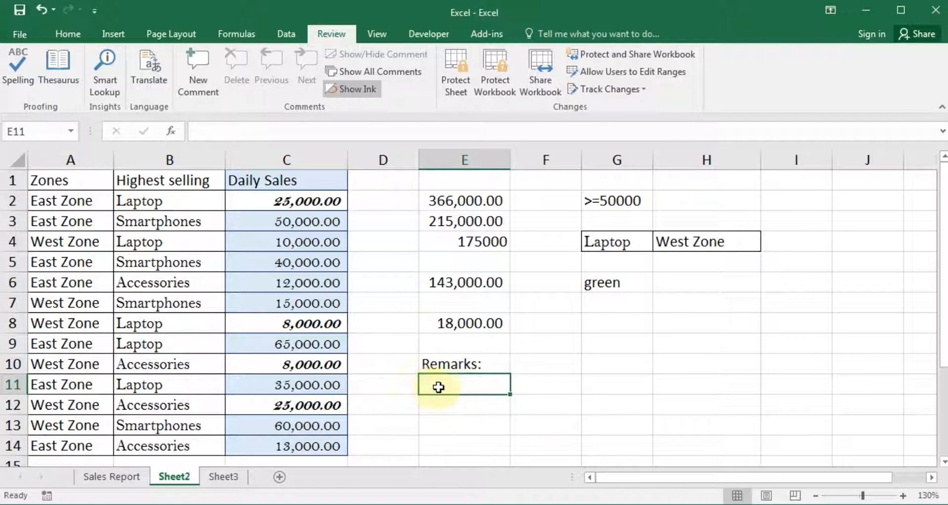
click(58, 34)
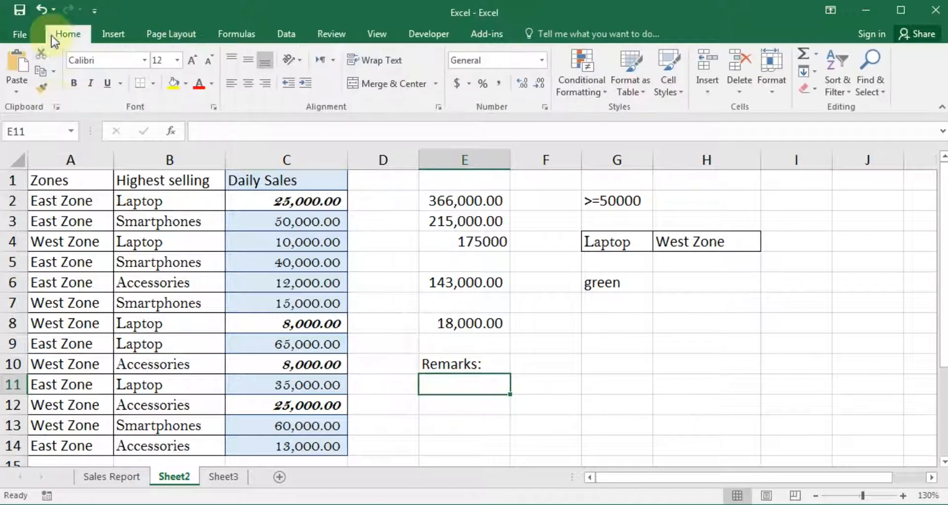
Give cell E11 a yellow fill and check the data area selection
click(173, 84)
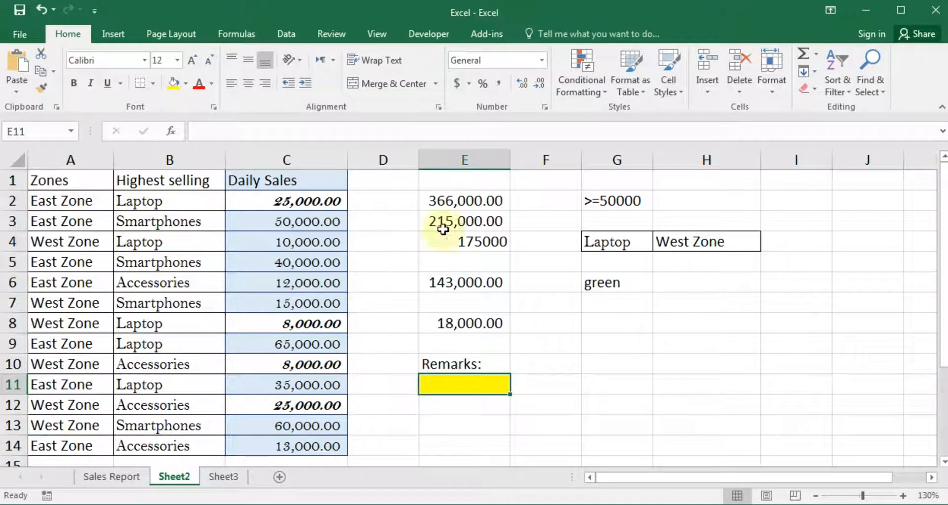
drag(47, 180, 56, 201)
drag(241, 241, 789, 454)
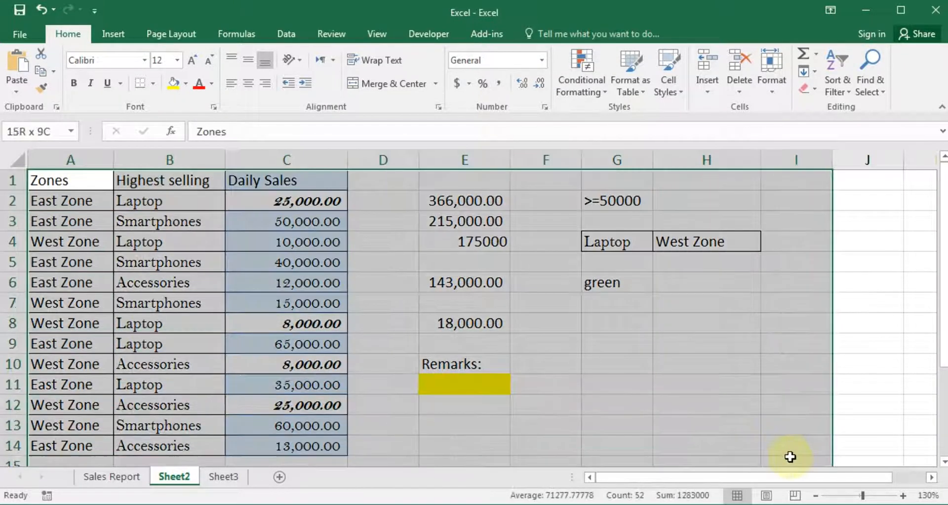
click(566, 397)
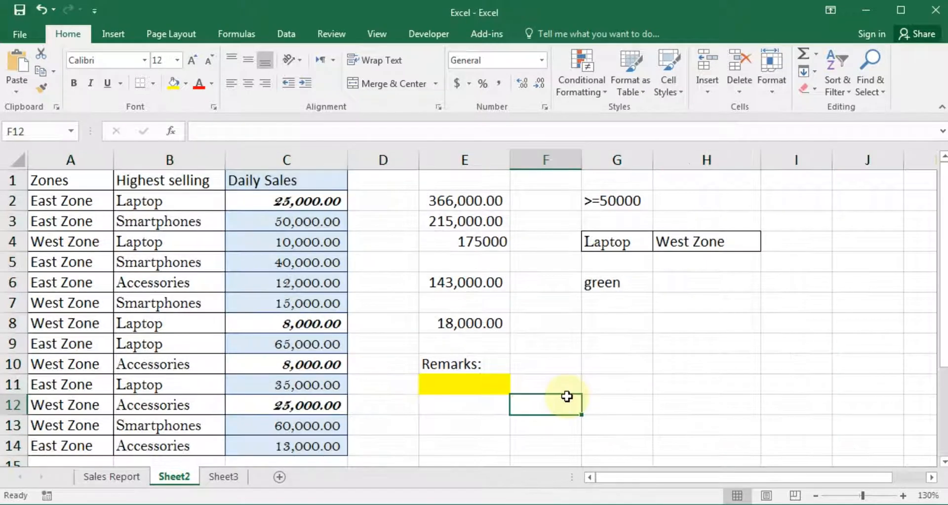
Select the yellow Remarks cell E11 as the one cell to keep editable
click(437, 383)
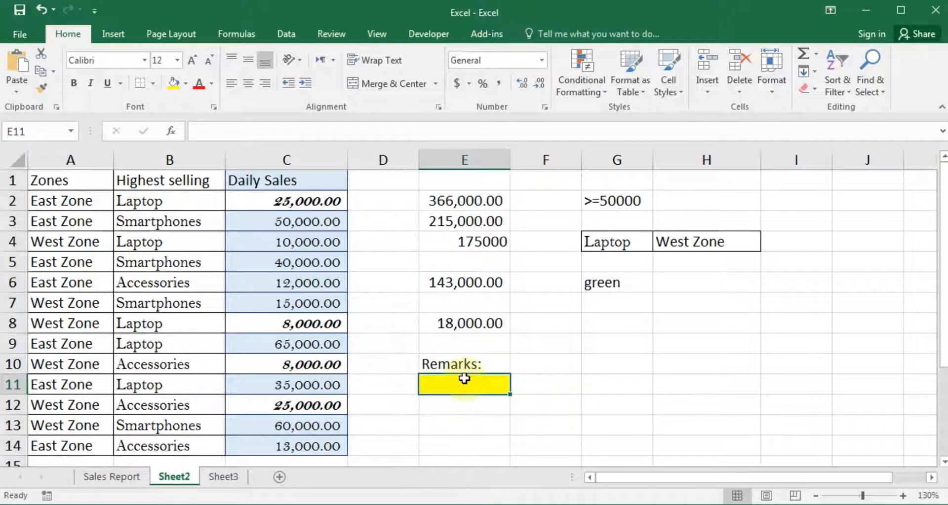
click(464, 409)
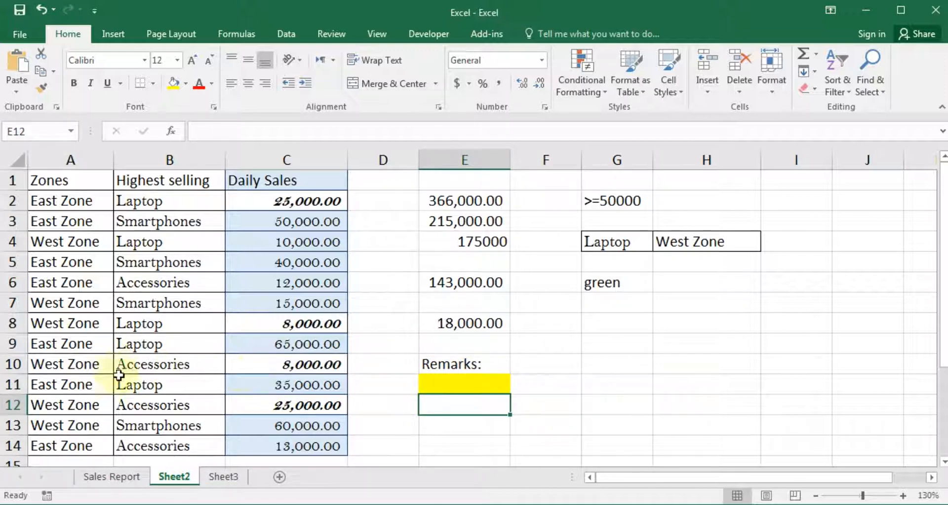
click(10, 384)
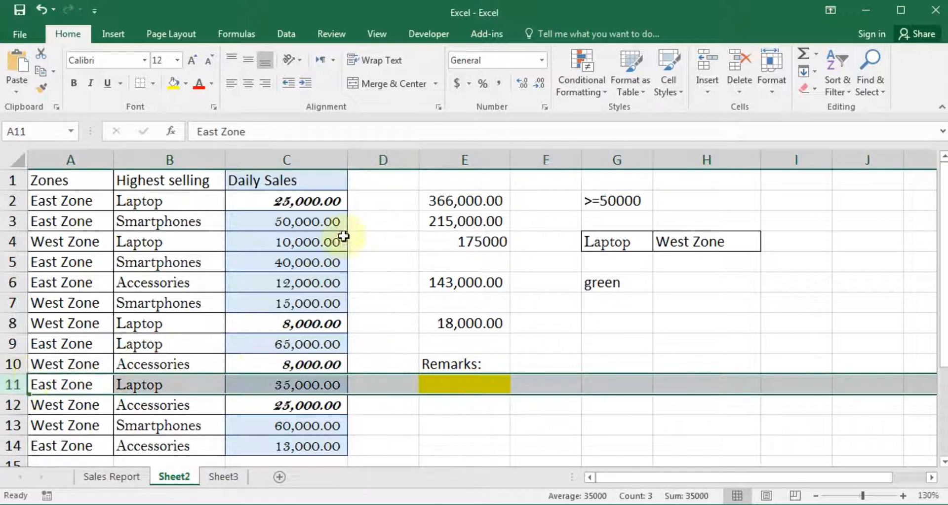
click(466, 158)
click(614, 359)
drag(451, 318, 533, 428)
click(667, 406)
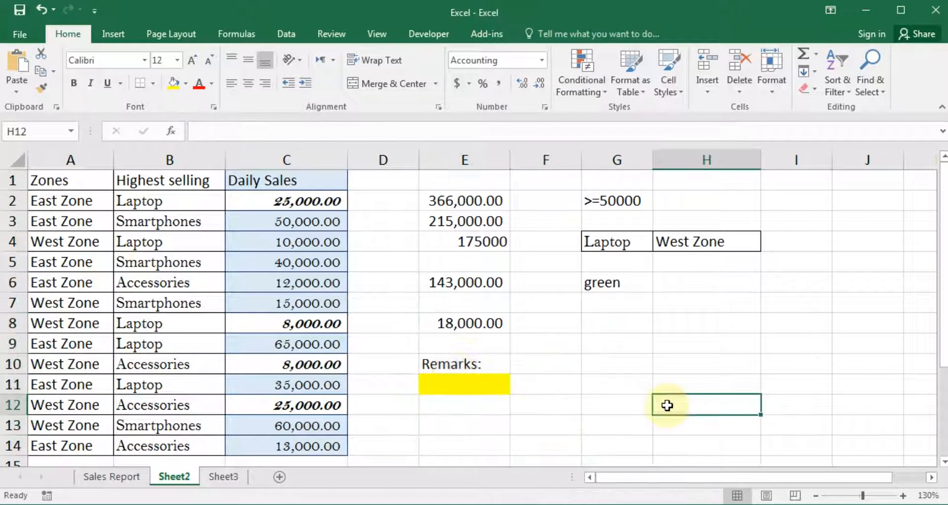
click(465, 381)
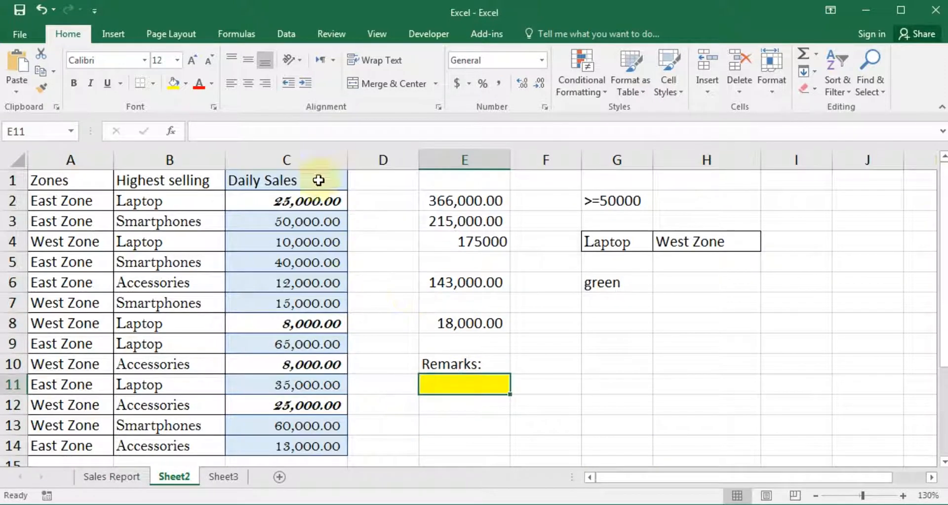
Add editable range Range1 referring to $E$11 under Allow Users to Edit Ranges and apply it
click(331, 34)
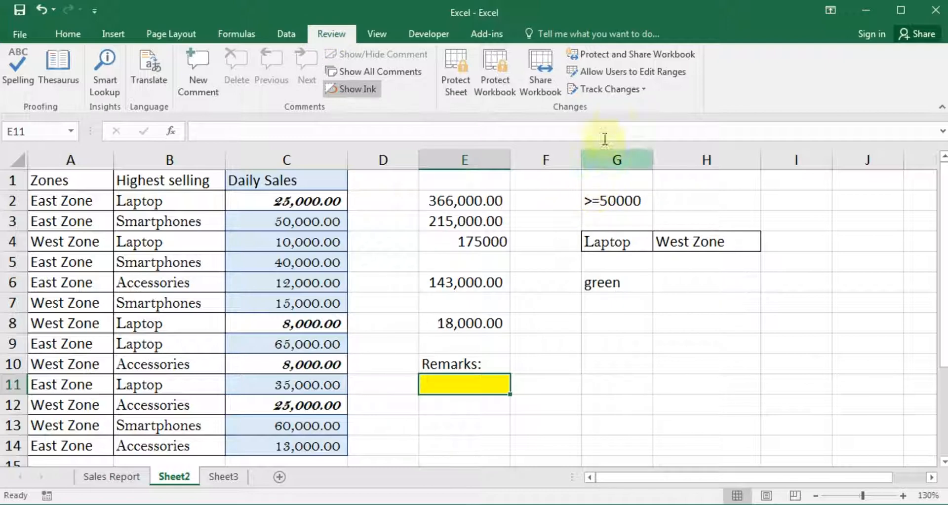
click(624, 76)
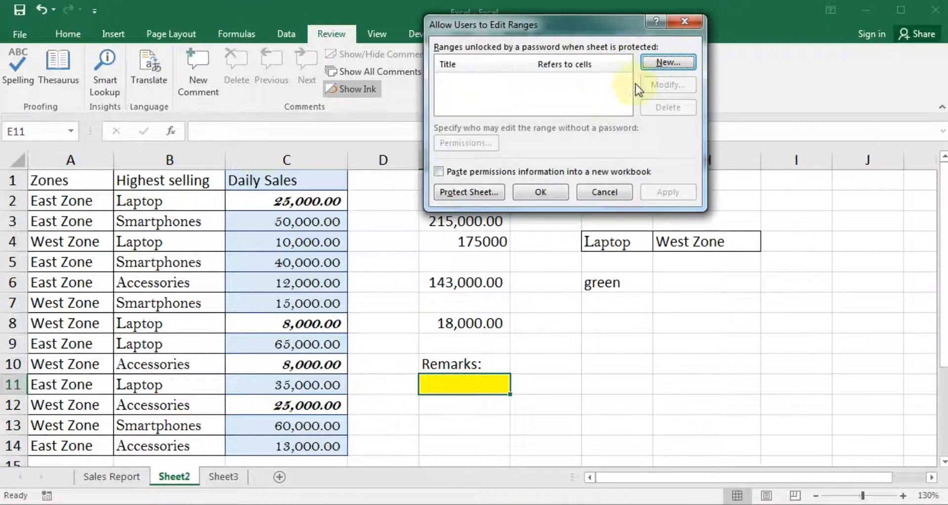
click(664, 64)
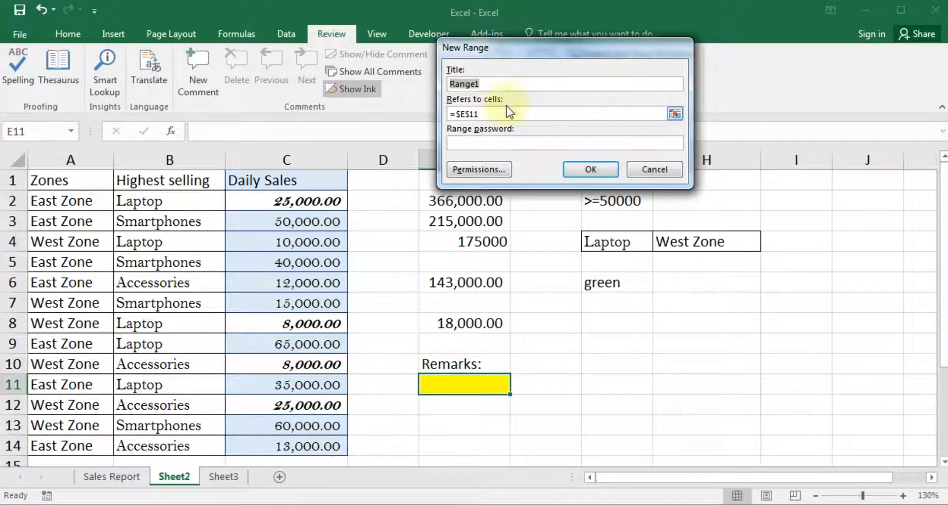
click(592, 113)
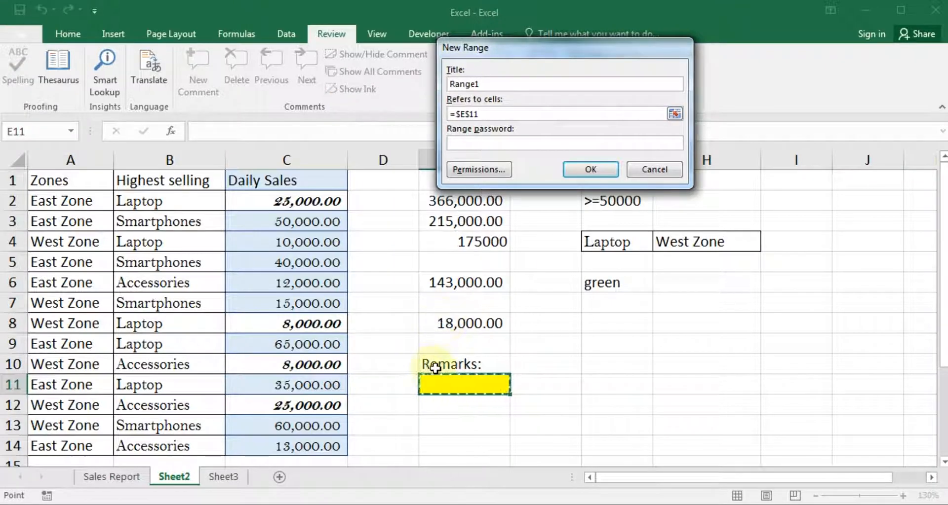
drag(438, 363, 570, 428)
click(467, 404)
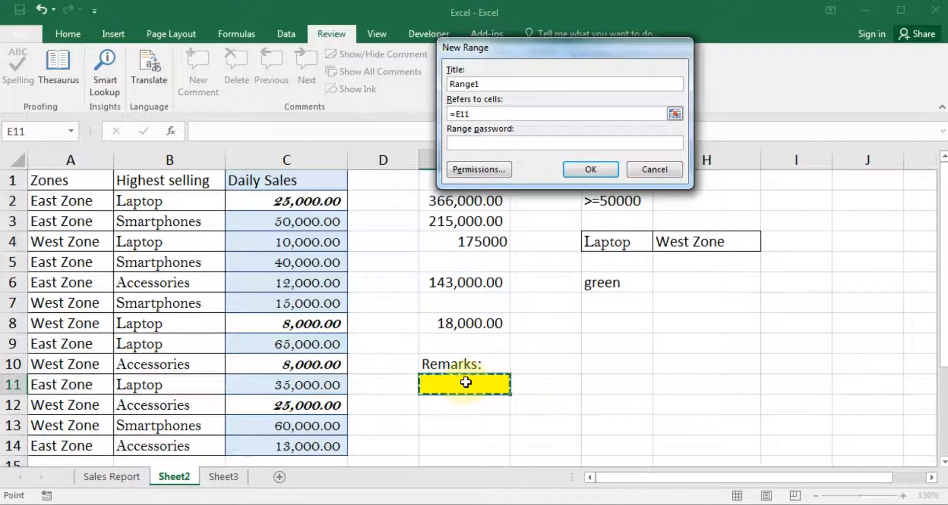
drag(466, 382, 501, 388)
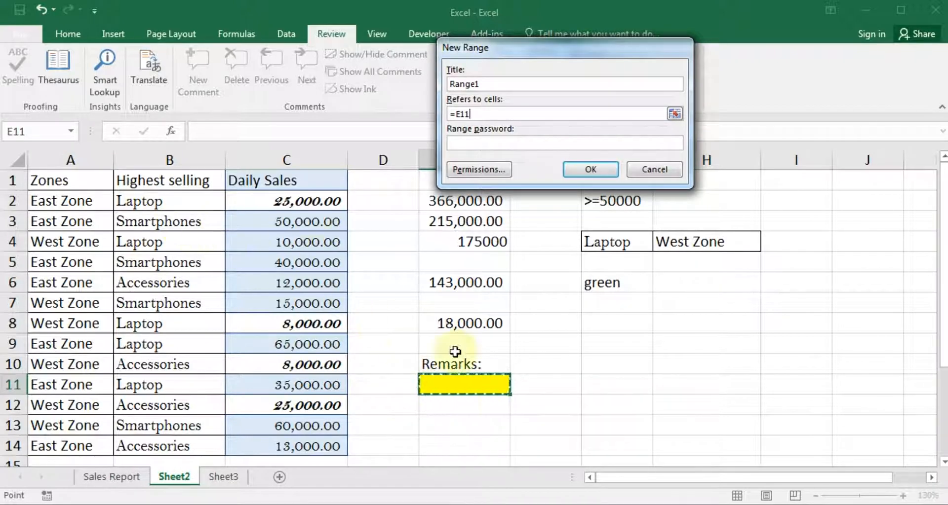
click(593, 169)
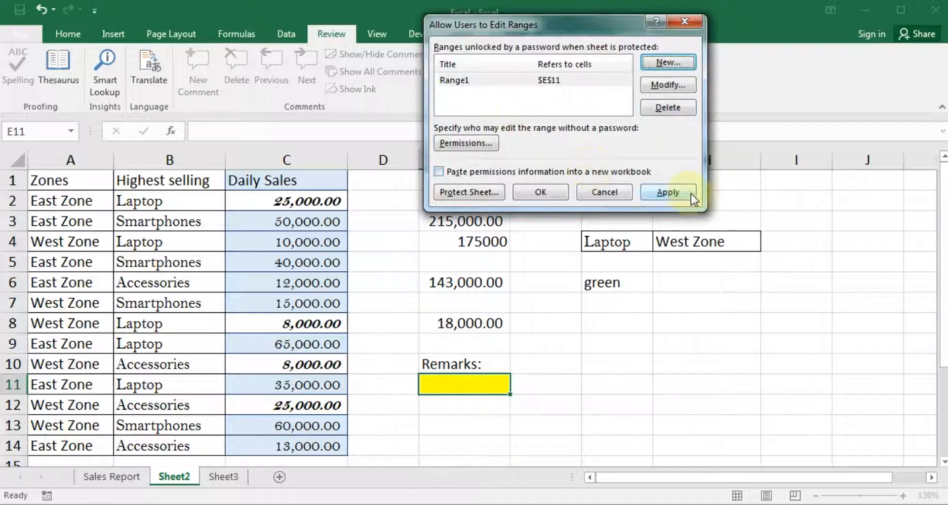
click(688, 193)
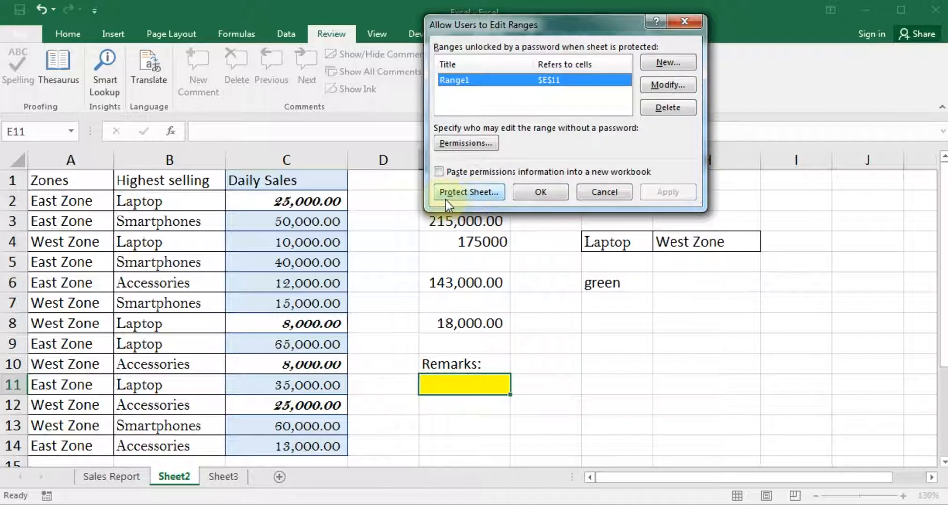
Protect Sheet2 again with a confirmed password, leaving Range1 (E11) editable
click(468, 193)
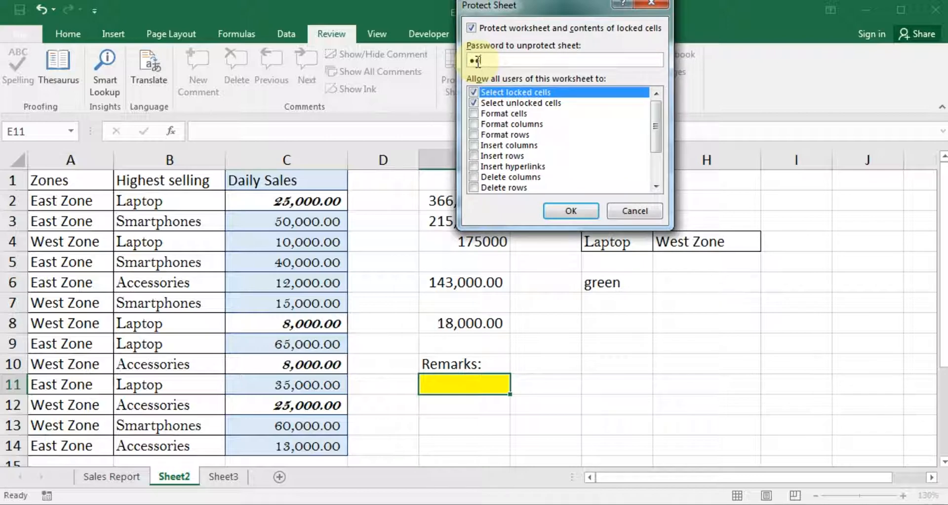
click(582, 207)
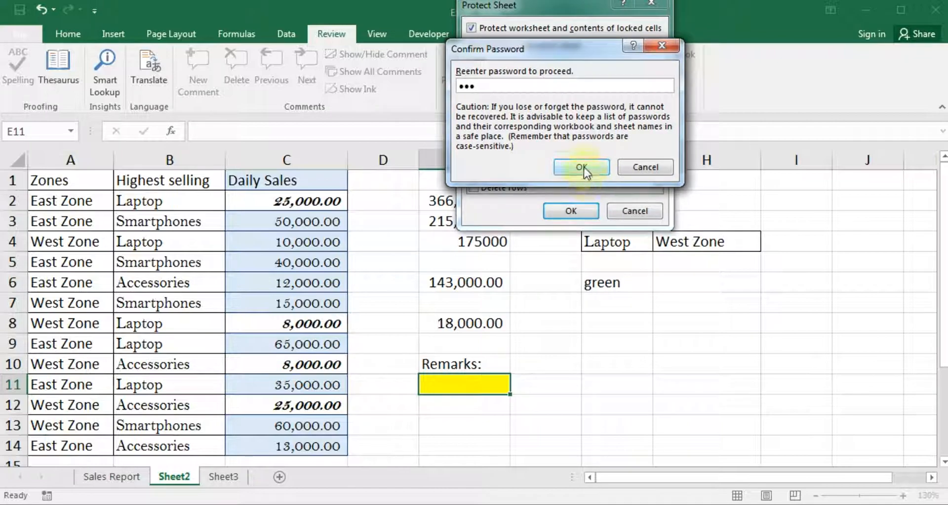
click(583, 168)
click(244, 259)
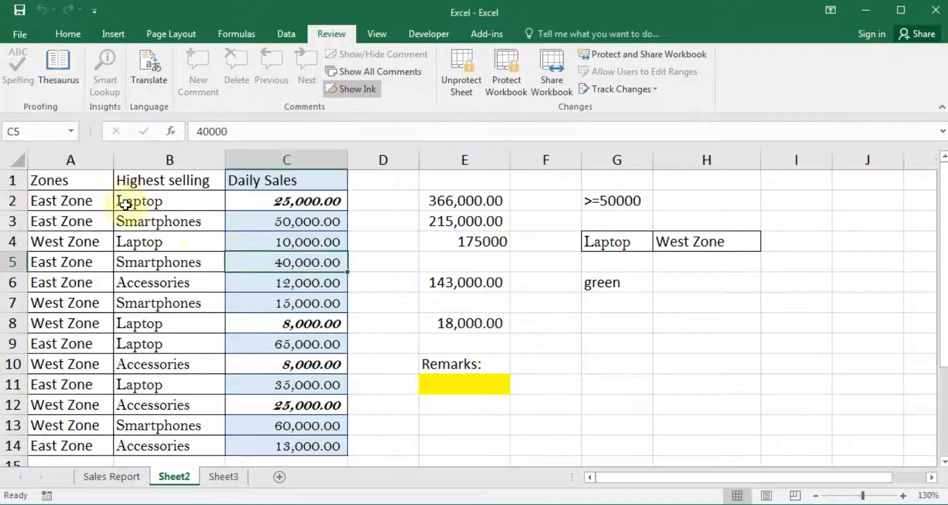
Try typing in locked cells D3 and F3, dismissing each protected-sheet warning
click(94, 202)
click(391, 218)
text(a)
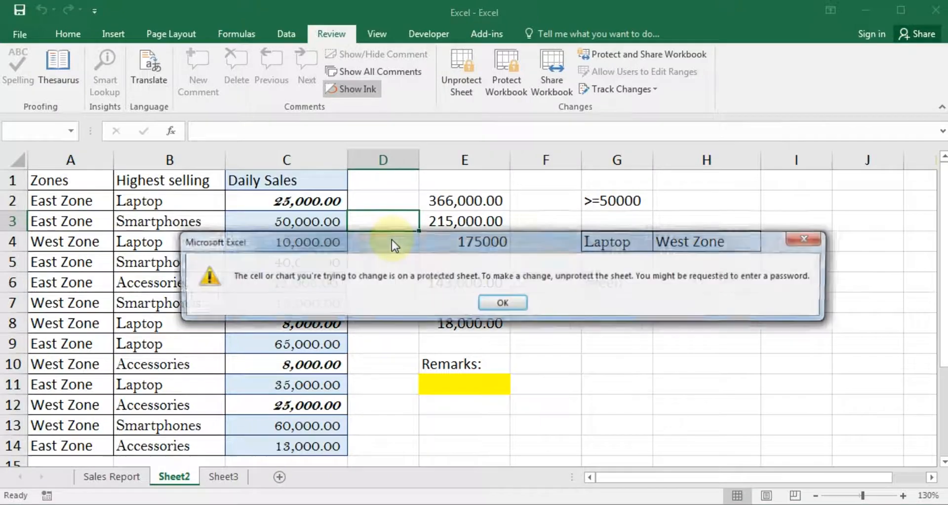
click(502, 302)
click(546, 221)
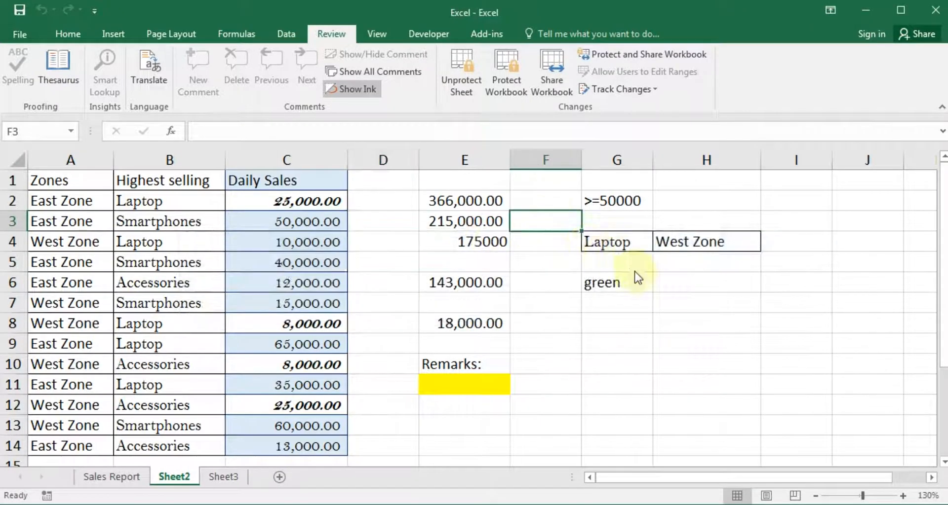
text(a)
click(500, 302)
click(611, 315)
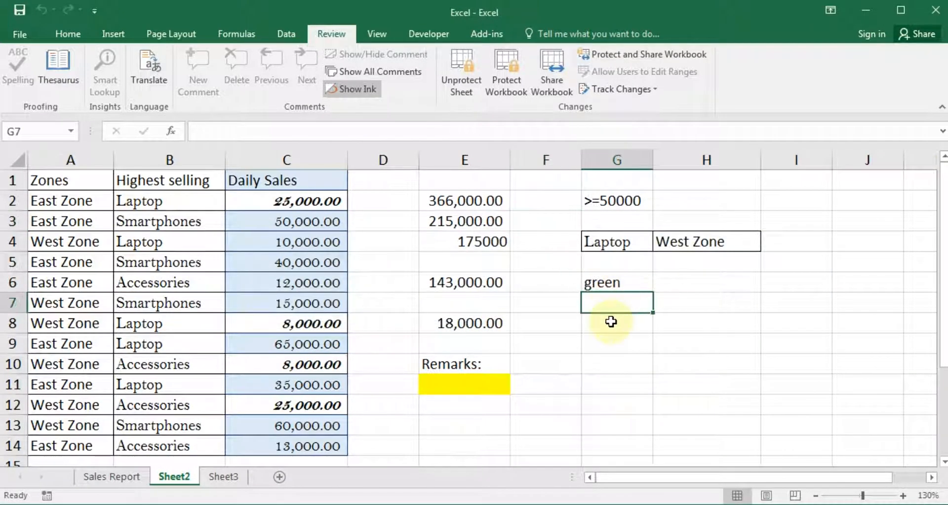
Type test text 'asdfa' into E11, confirm it is accepted, then delete it
click(449, 388)
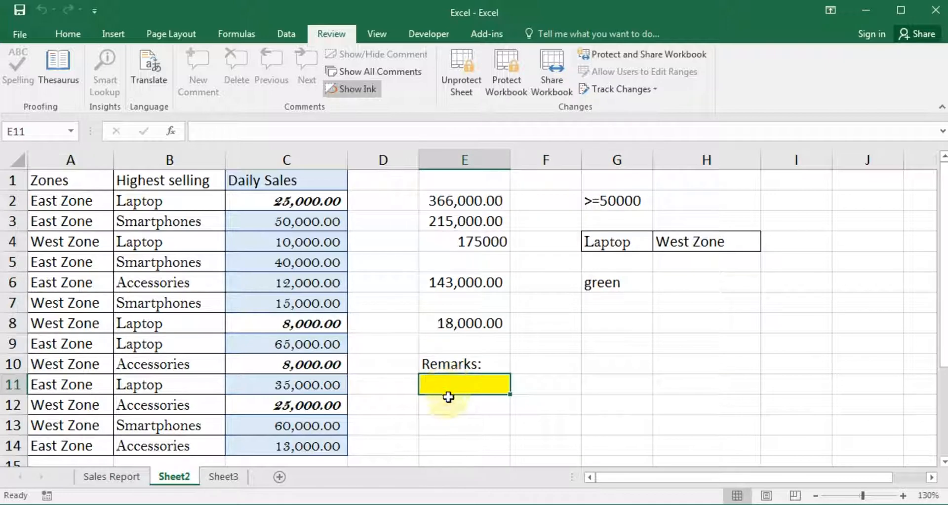
text(asdfa)
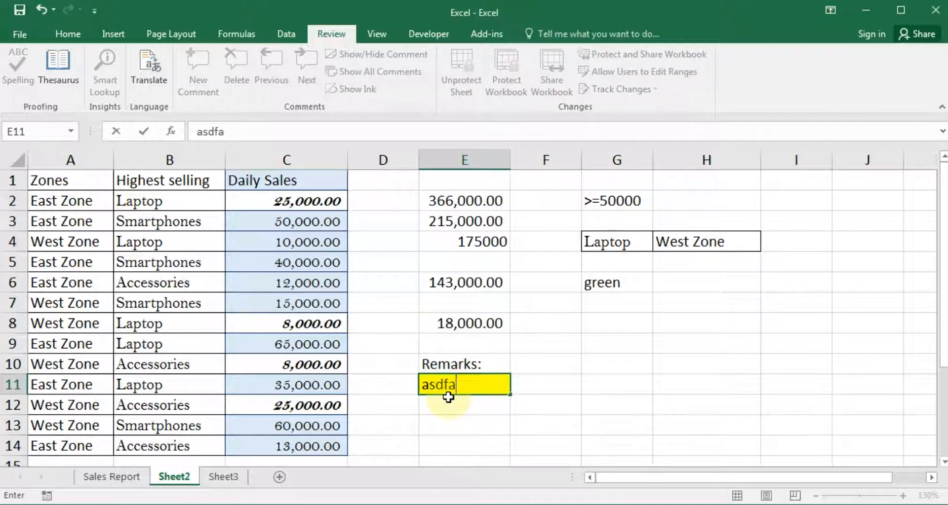
key(Return)
key(Up)
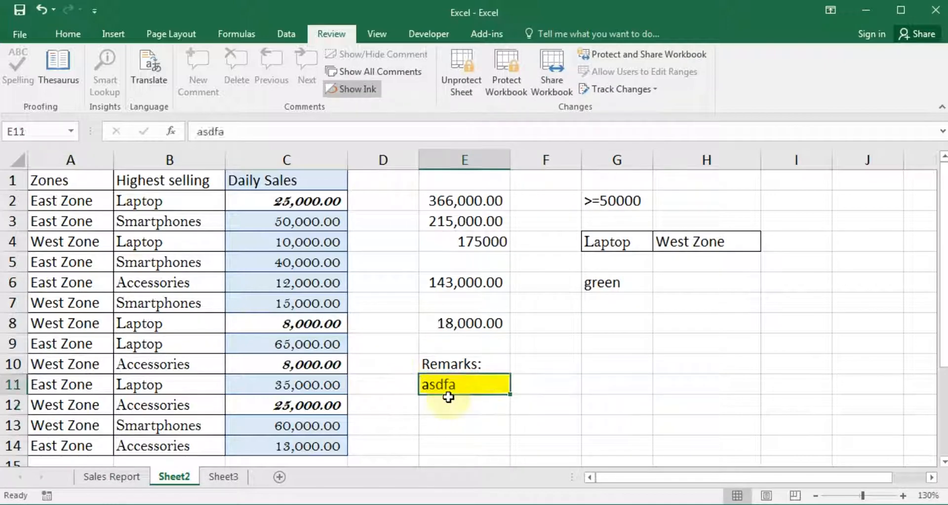
key(Down)
key(Right)
key(a)
key(Return)
key(Up)
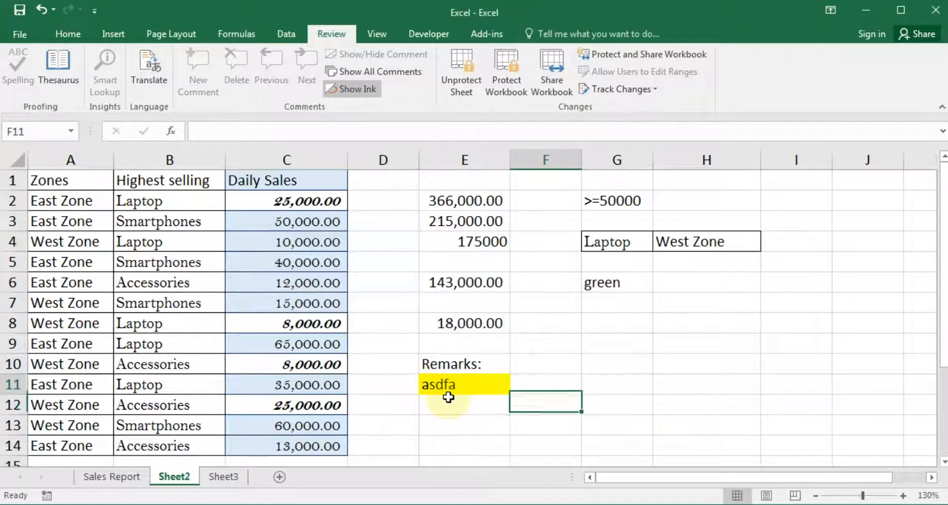
key(Left)
key(Delete)
key(Down)
key(Up)
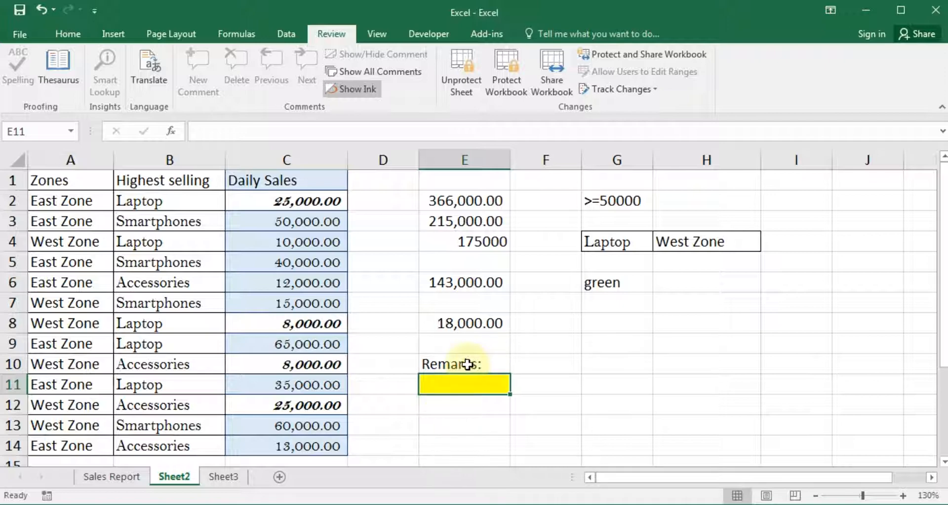
Unprotect Sheet2 with its password, retrying after an incorrect-password message
click(460, 81)
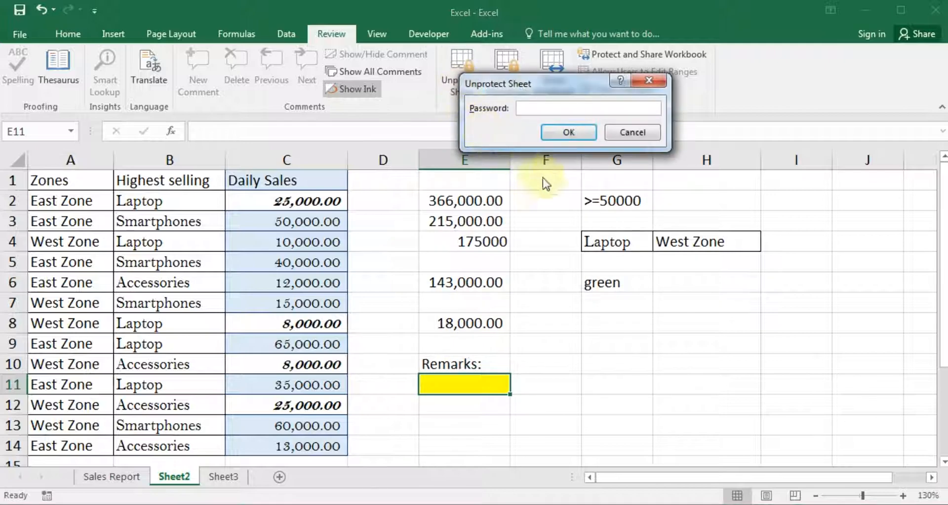
key(Return)
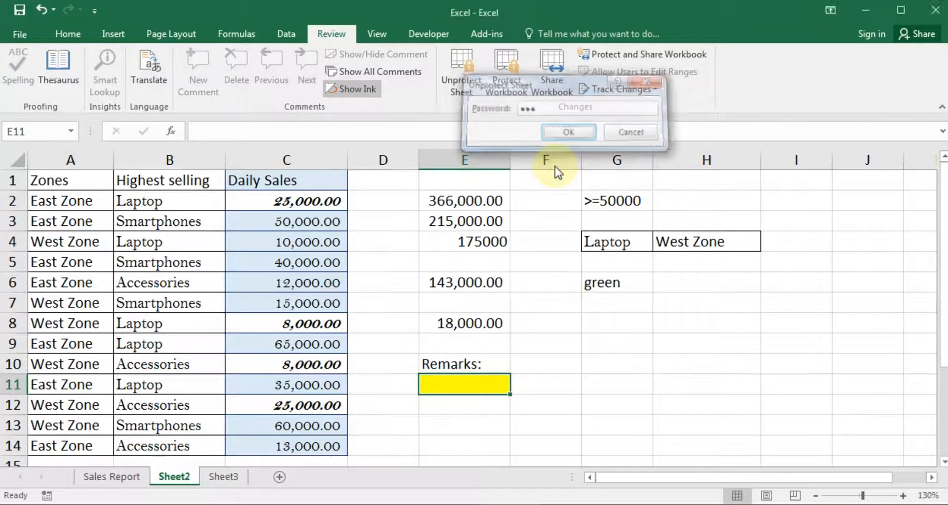
key(Return)
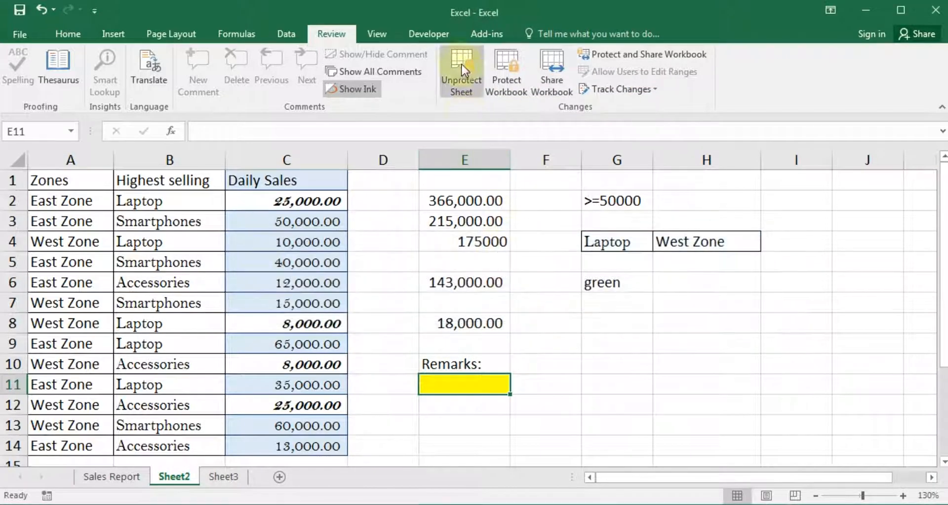
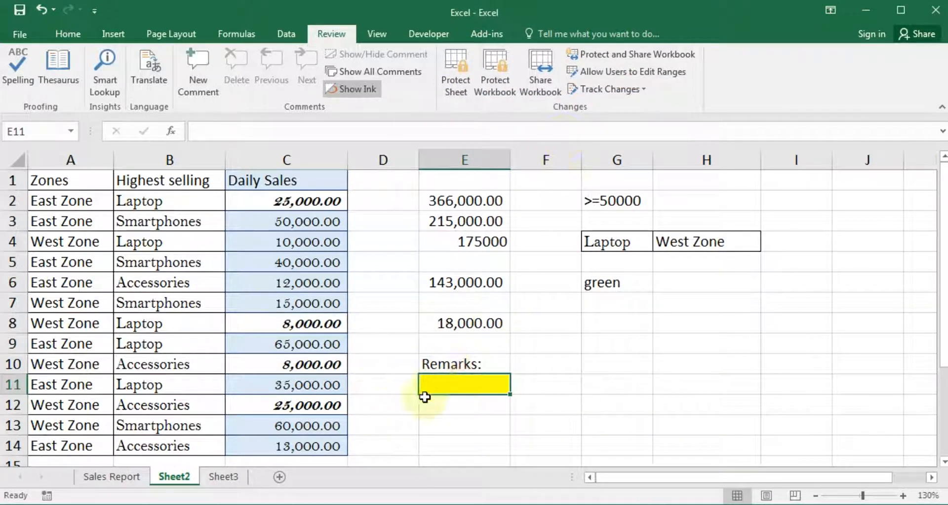
Move between cells around the yellow Remarks cell E11, ending on E11
click(438, 408)
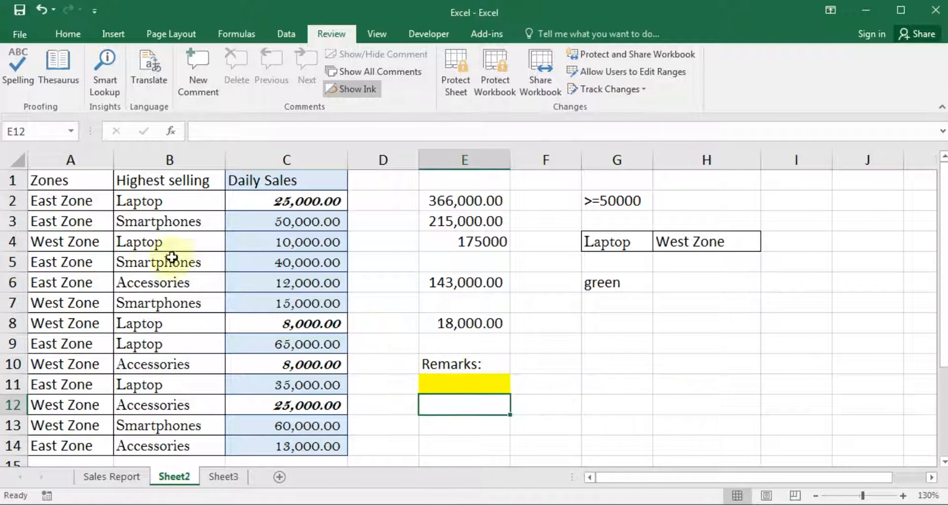
click(440, 384)
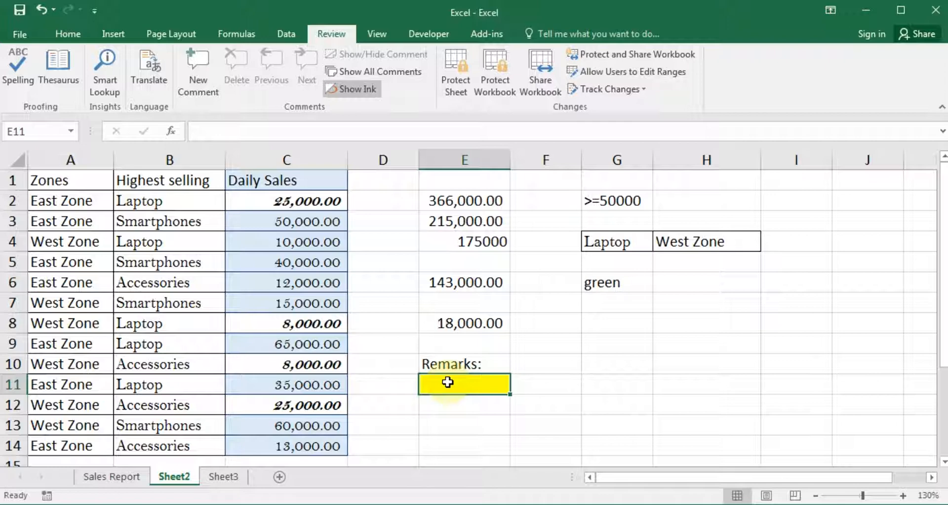
click(459, 413)
click(445, 386)
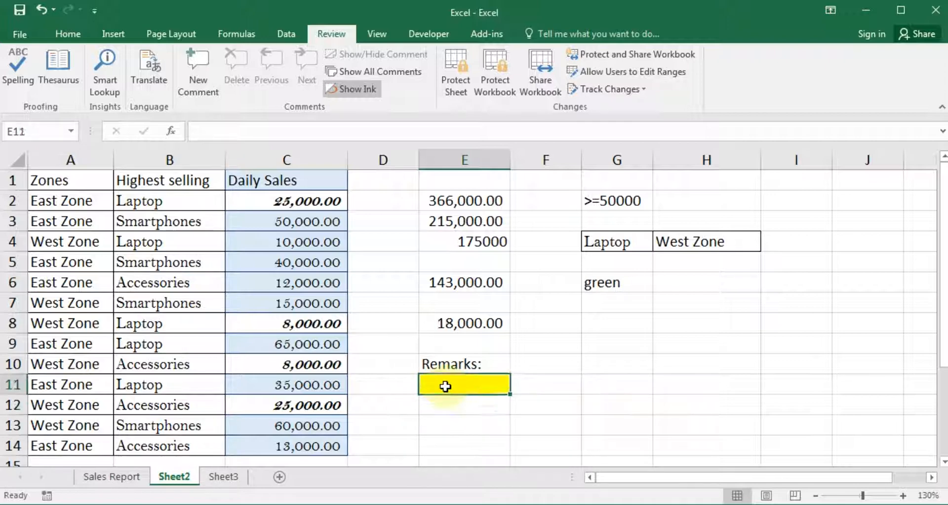
click(559, 346)
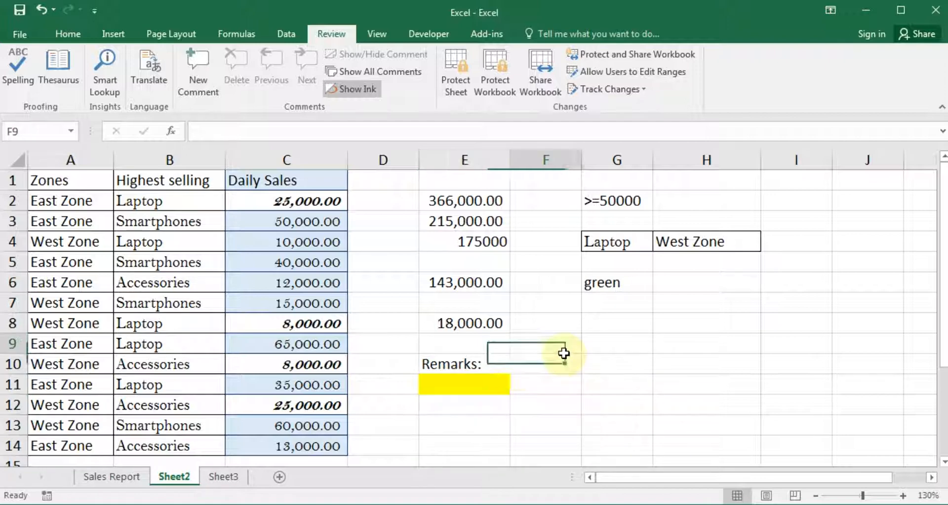
click(482, 388)
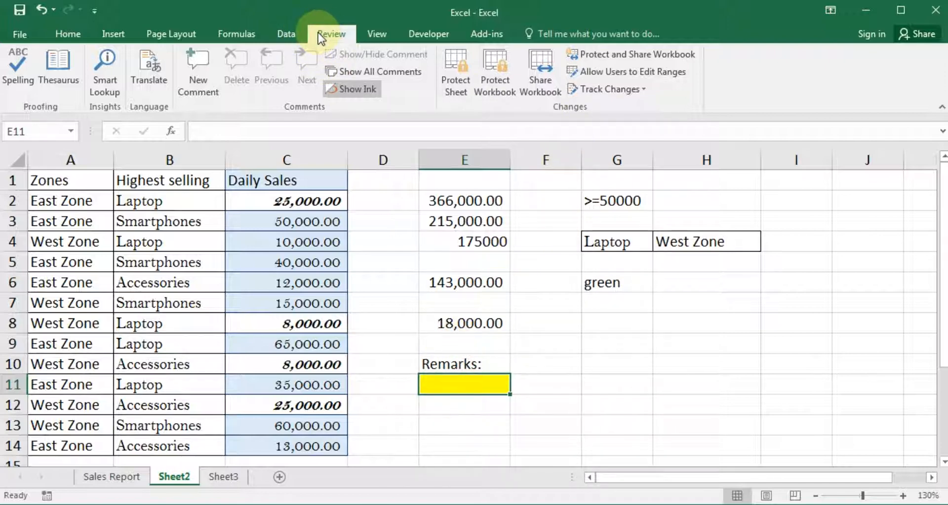
Give Range1, covering E11, its own confirmed password in Allow Users to Edit Ranges and apply it
click(663, 74)
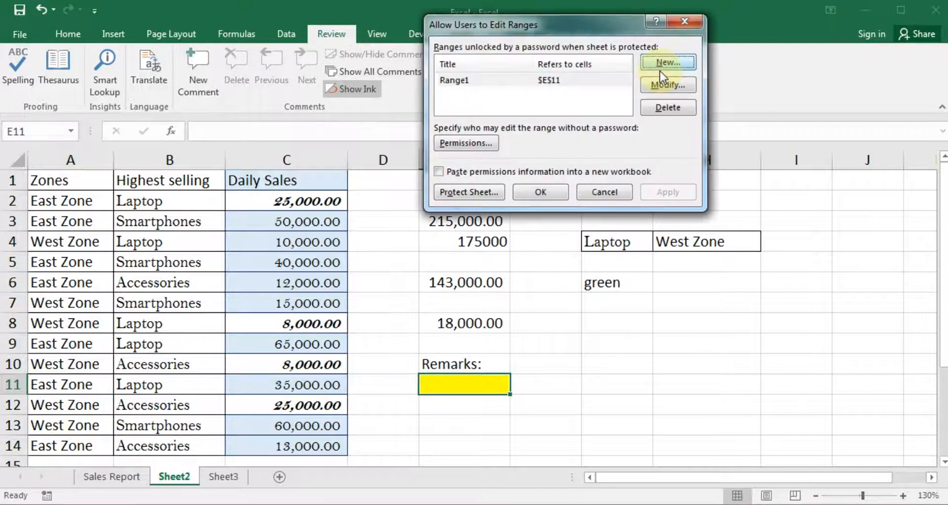
click(495, 82)
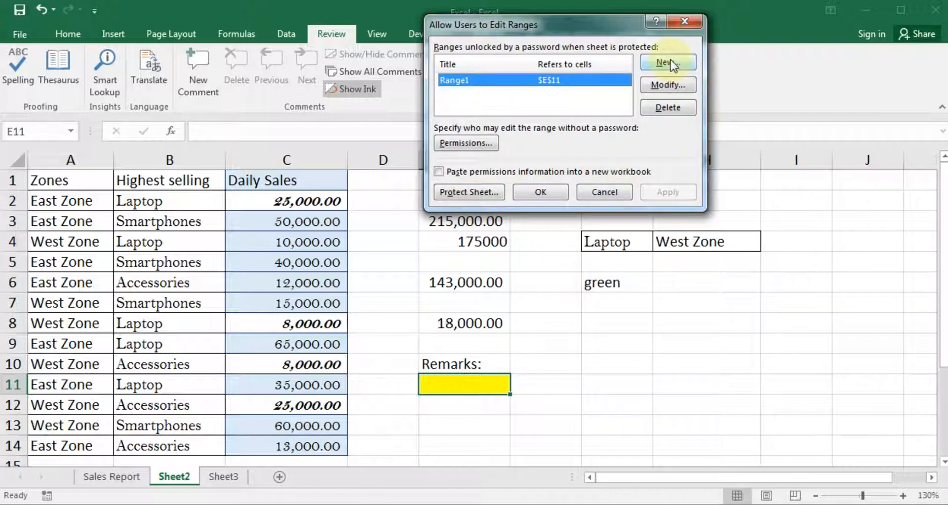
click(676, 87)
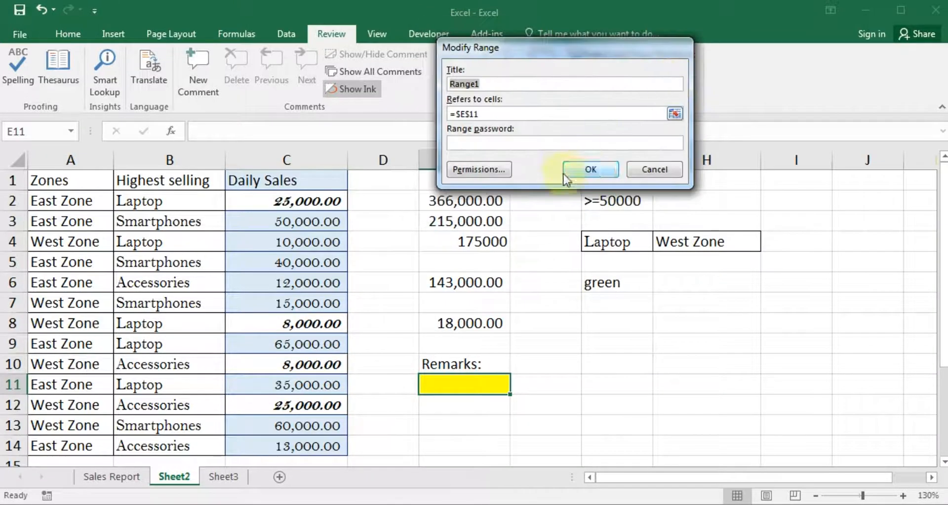
click(487, 144)
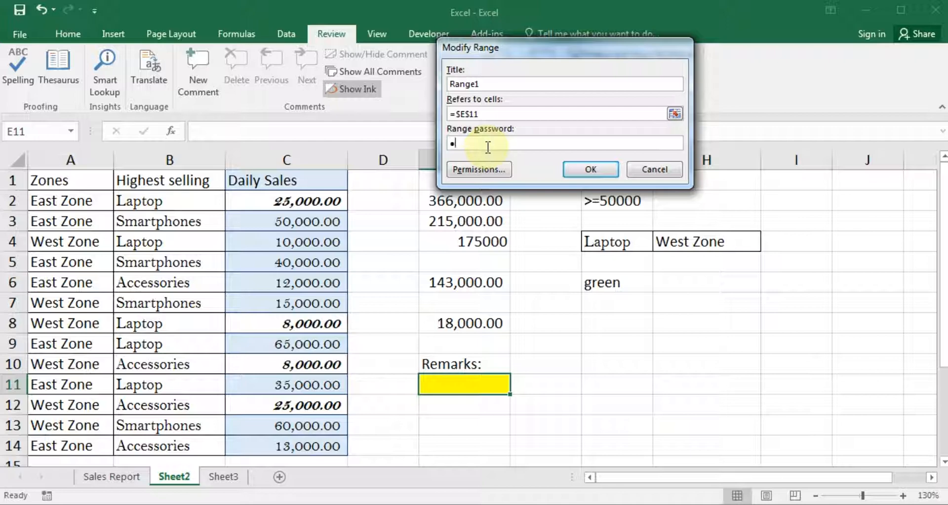
click(591, 170)
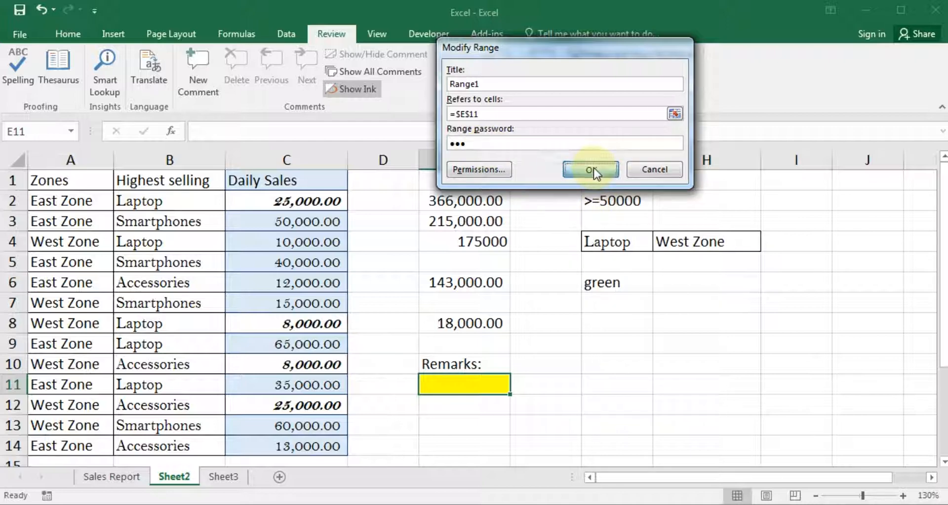
text(123)
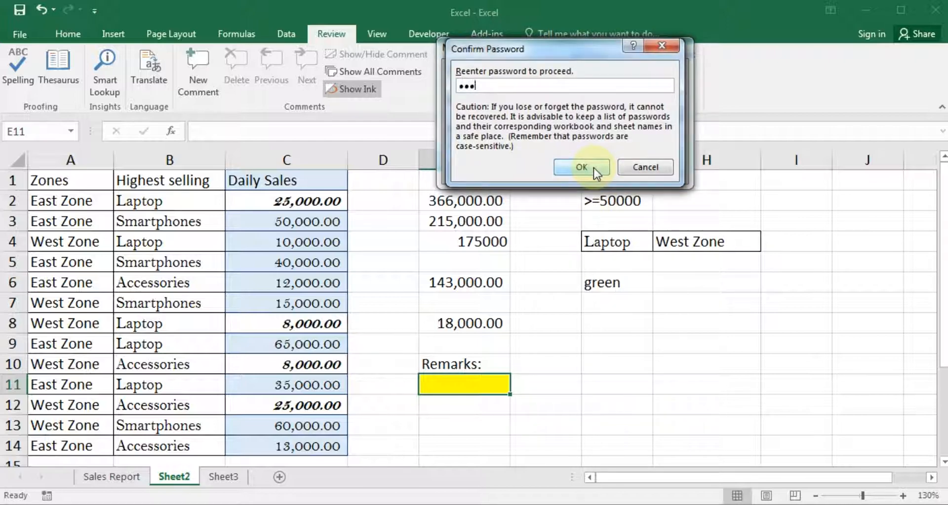
click(593, 168)
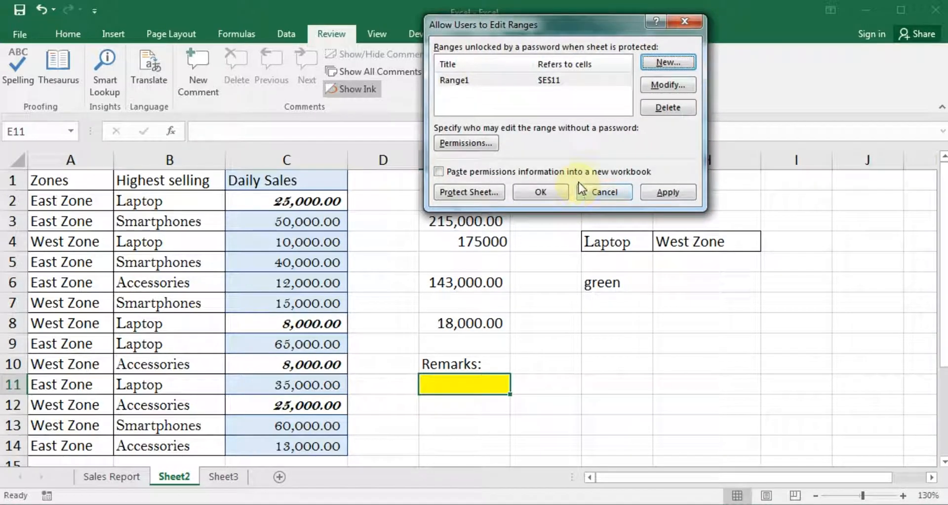
click(665, 197)
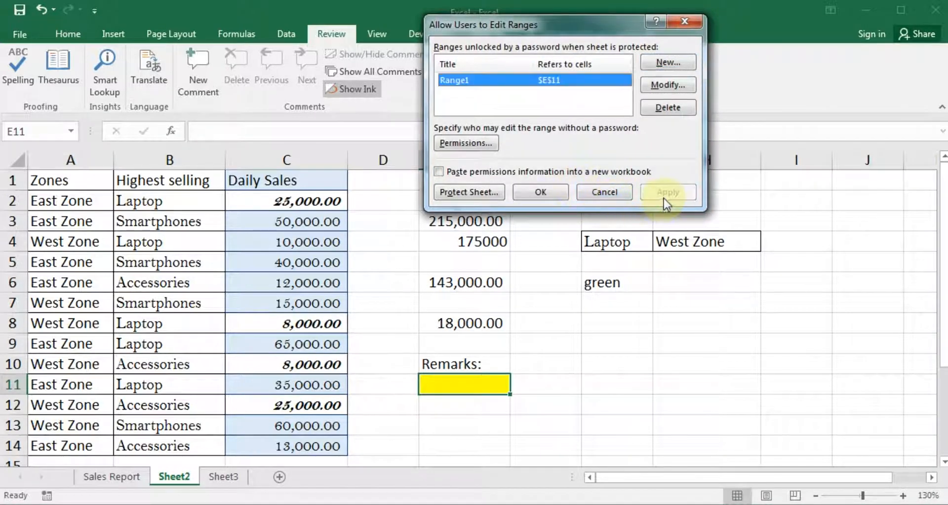
Protect Sheet2 with a confirmed sheet password
click(461, 194)
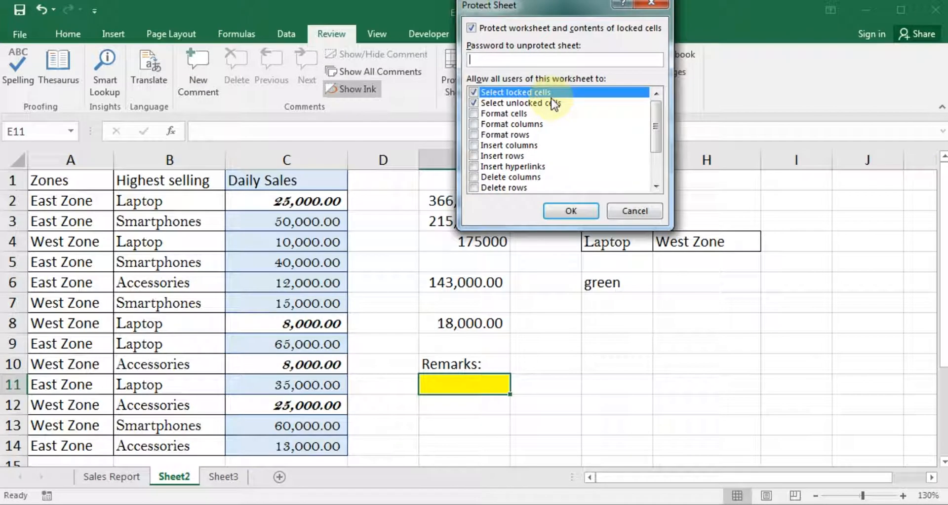
click(572, 211)
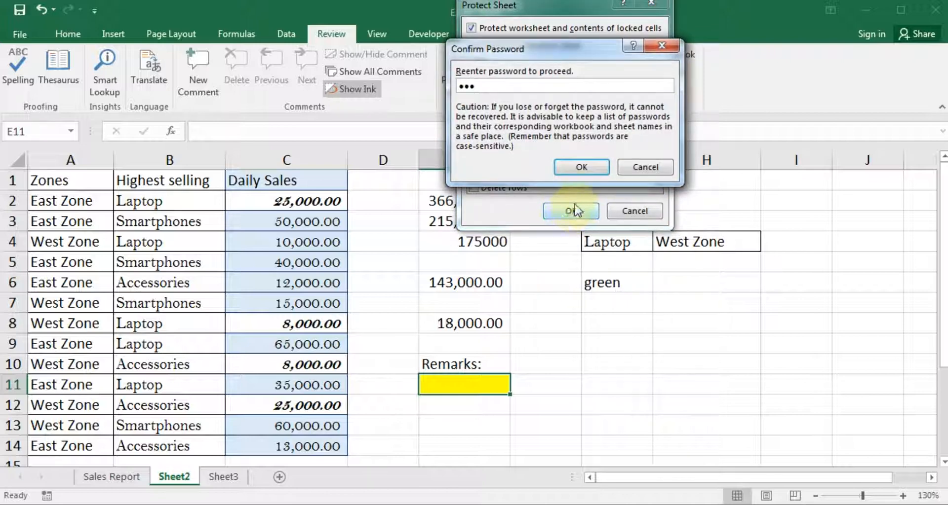
click(581, 167)
click(548, 360)
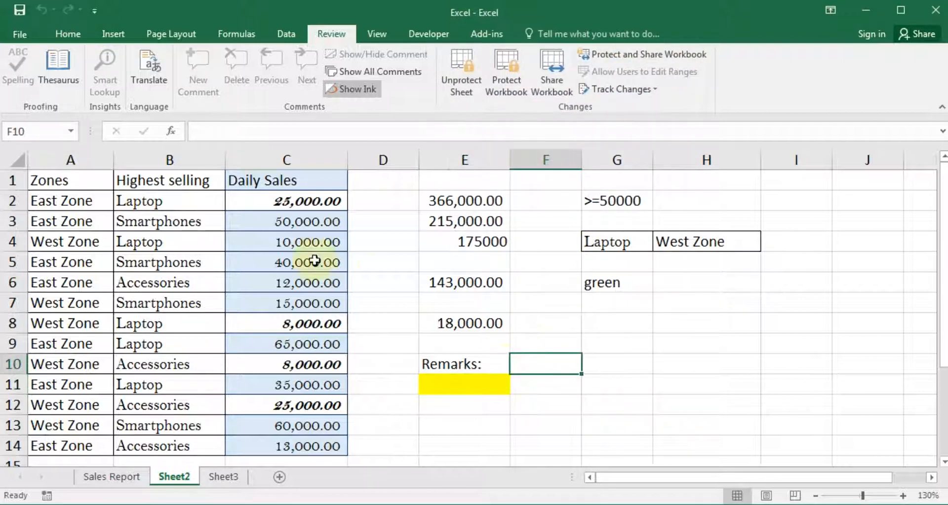
Try editing locked cells D5 and E4, dismissing each protected-sheet warning
click(127, 221)
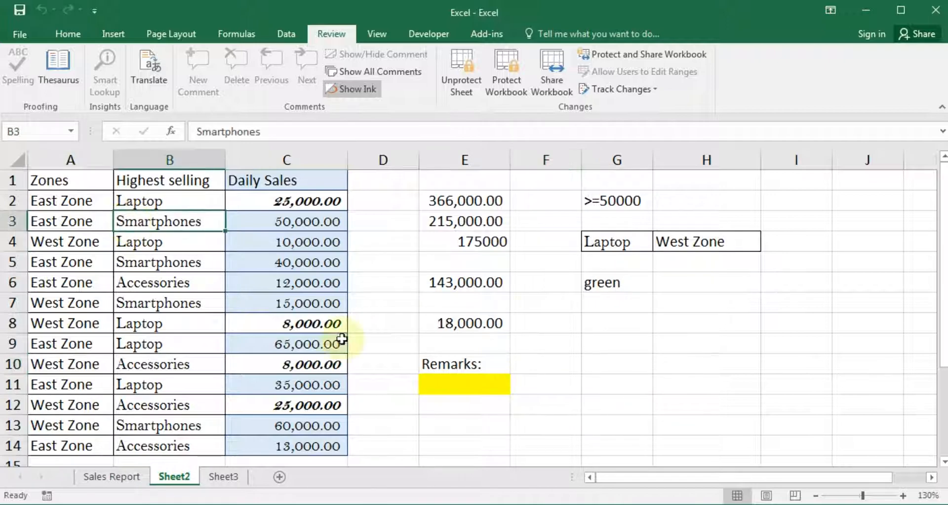
click(220, 239)
click(561, 324)
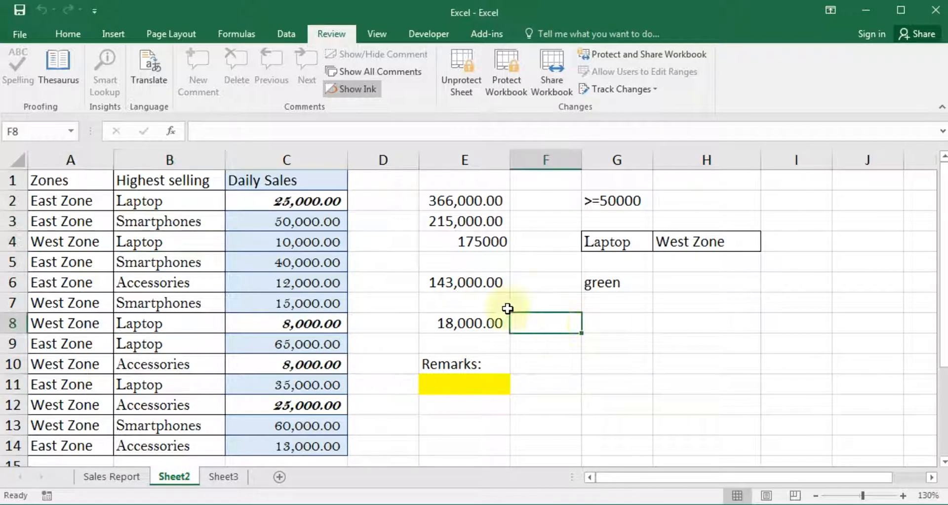
click(395, 263)
double_click(394, 263)
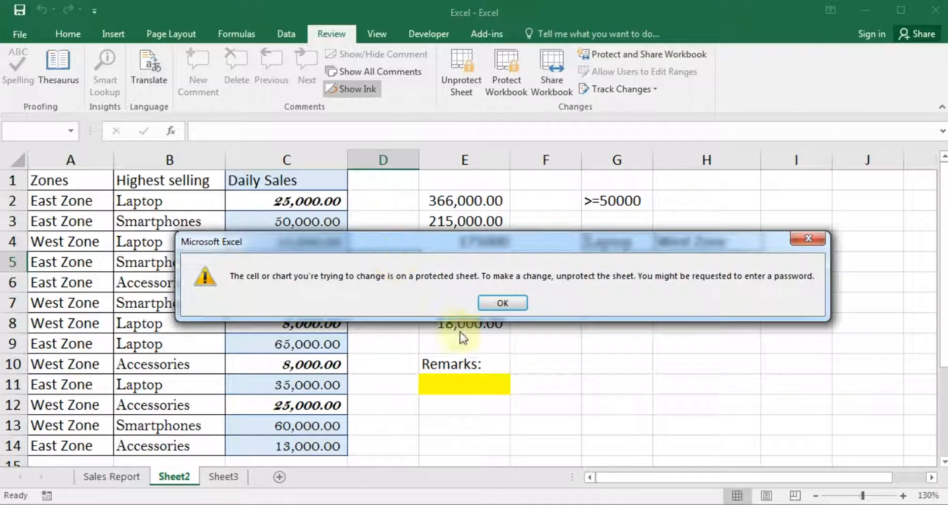
click(495, 302)
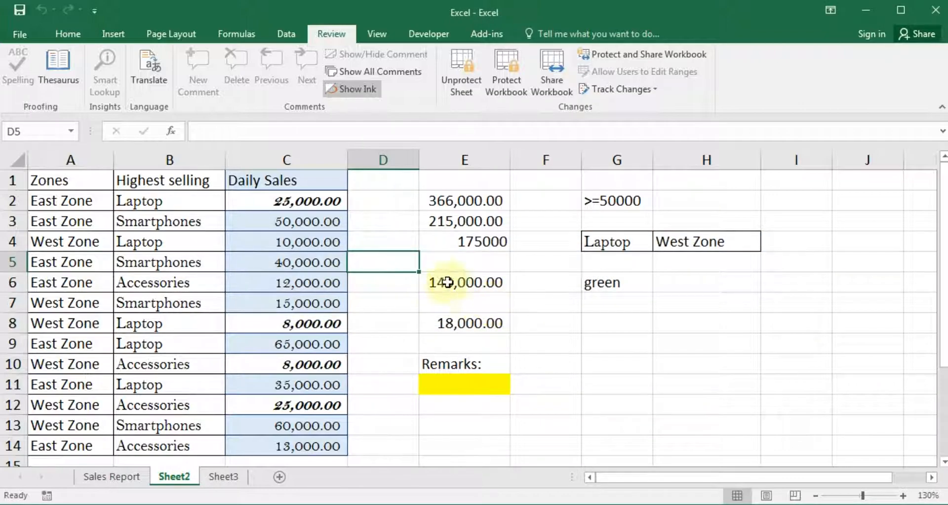
double_click(433, 238)
click(503, 303)
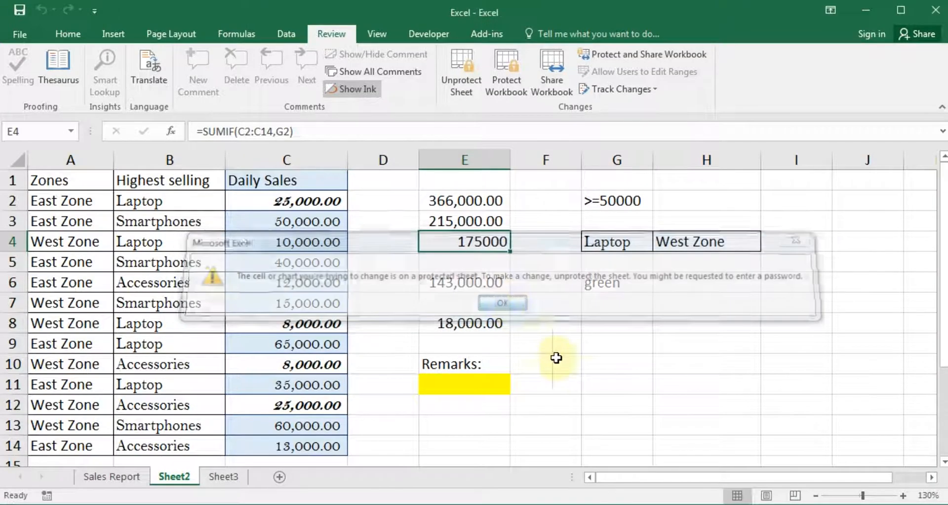
Unlock the yellow Remarks cell E11 by entering its range password
click(463, 386)
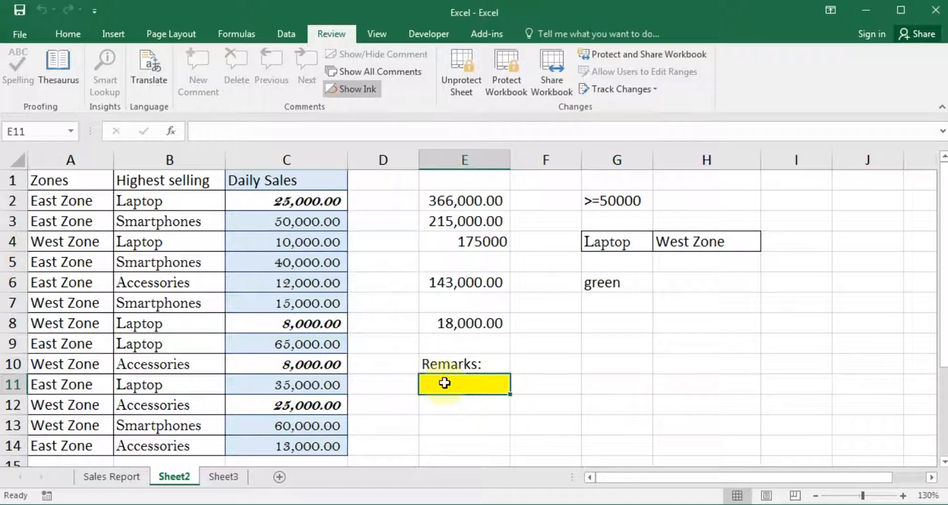
double_click(445, 387)
text(123)
drag(519, 128, 476, 124)
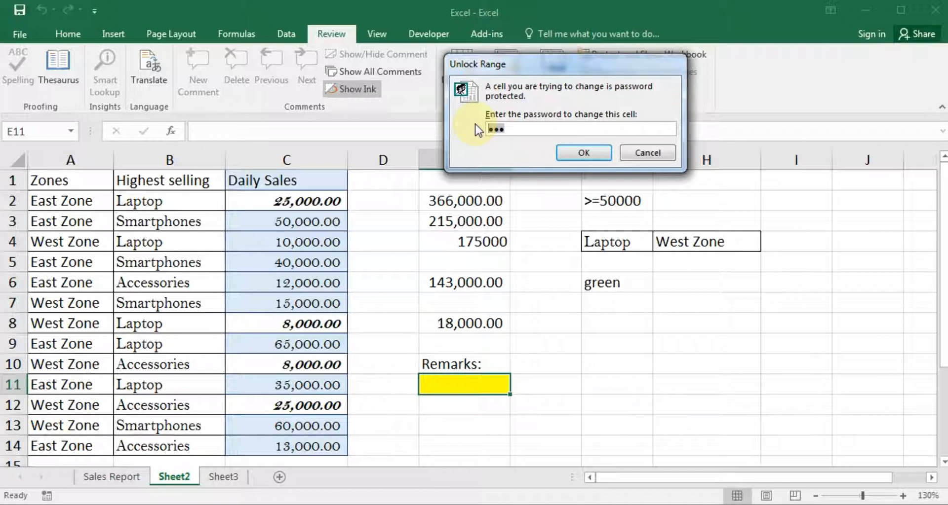
text(123)
click(594, 149)
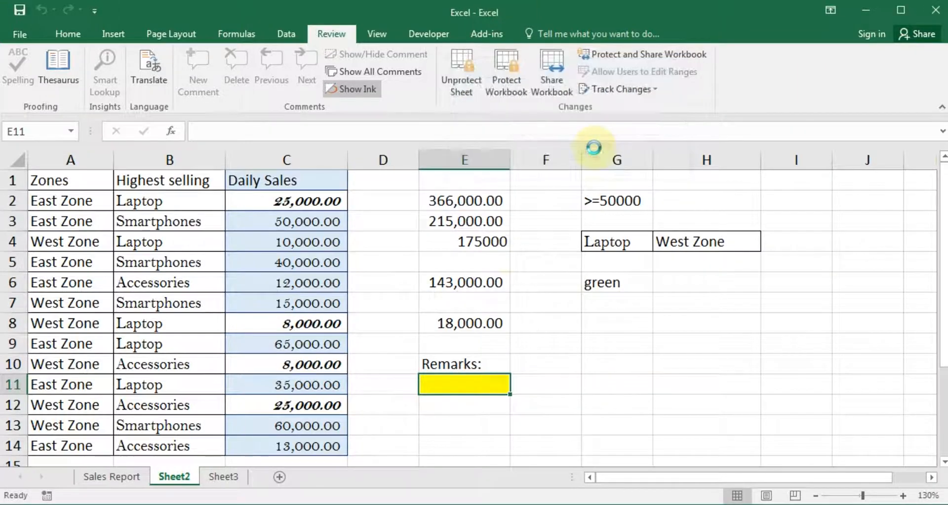
Type test text 'asdf' into E11, confirm it is accepted, then delete it
text(asdf)
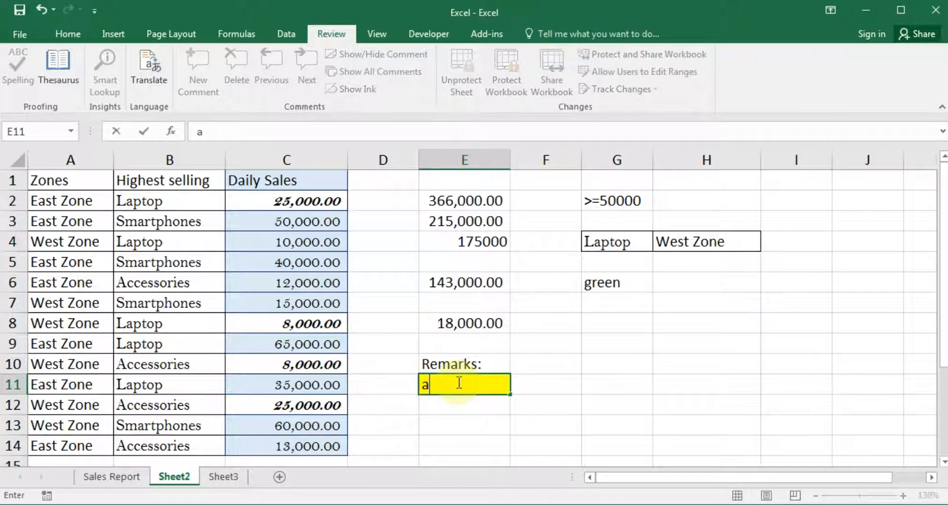
click(465, 442)
click(452, 388)
text(asdf)
click(451, 368)
click(459, 391)
key(Delete)
key(Up)
click(460, 391)
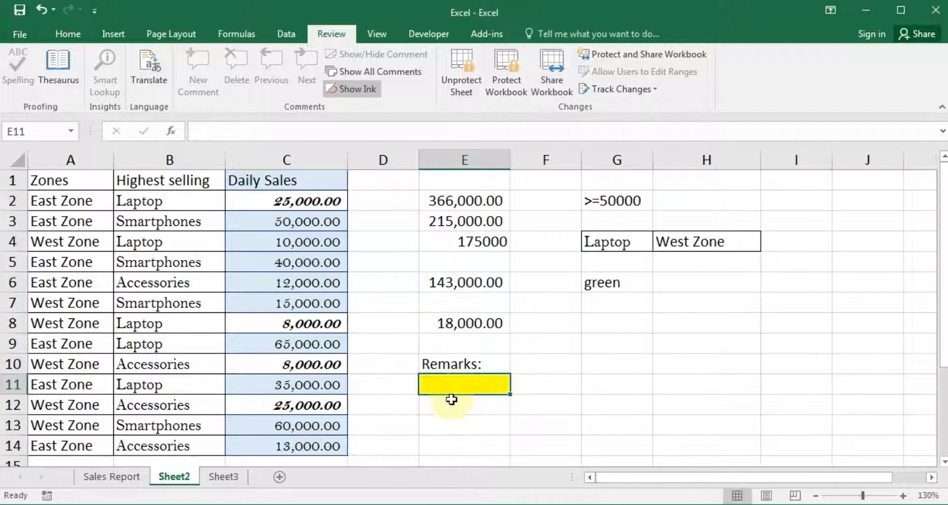
Try typing in neighbouring locked cell F11, dismiss the warning, and return to E11
click(549, 393)
text(a)
click(502, 305)
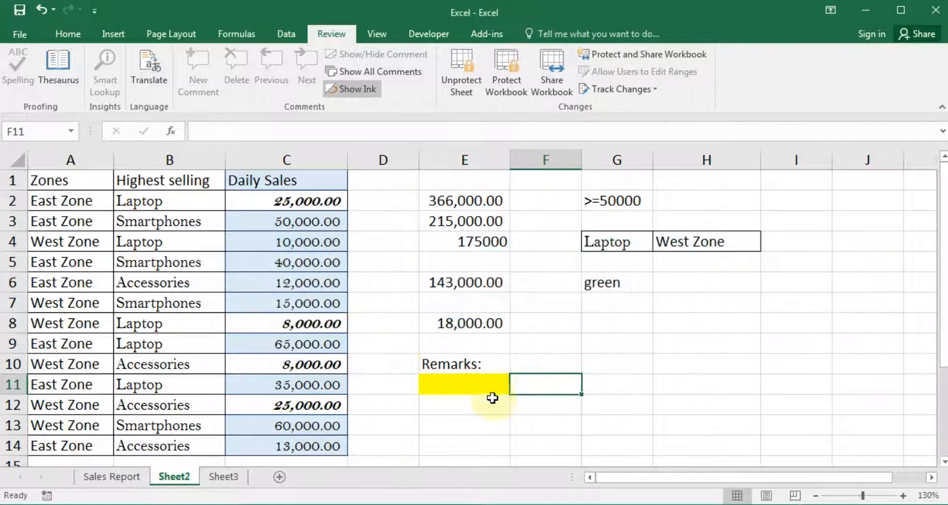
click(477, 382)
click(289, 292)
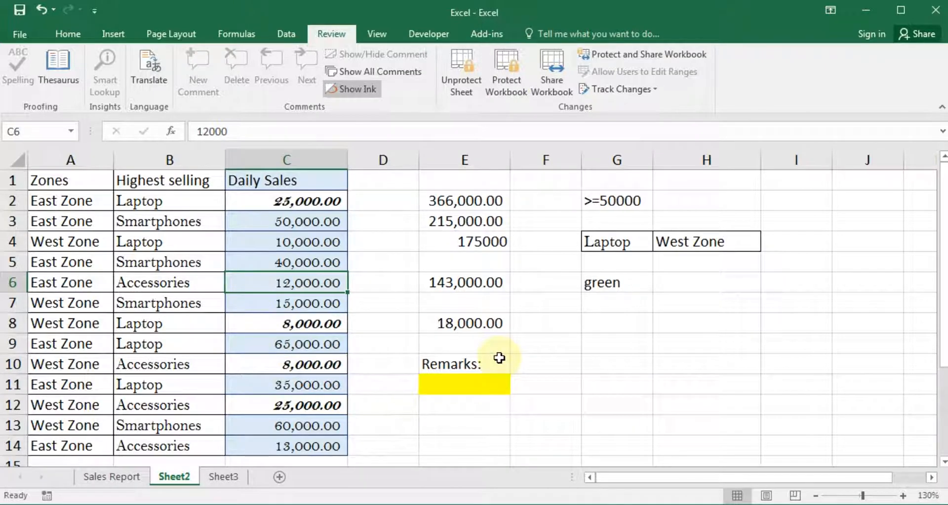
click(517, 367)
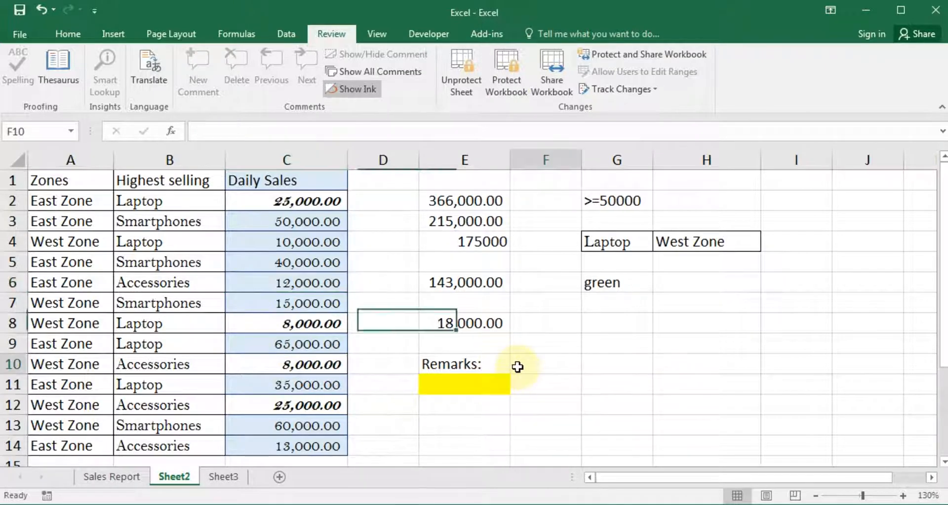
click(602, 404)
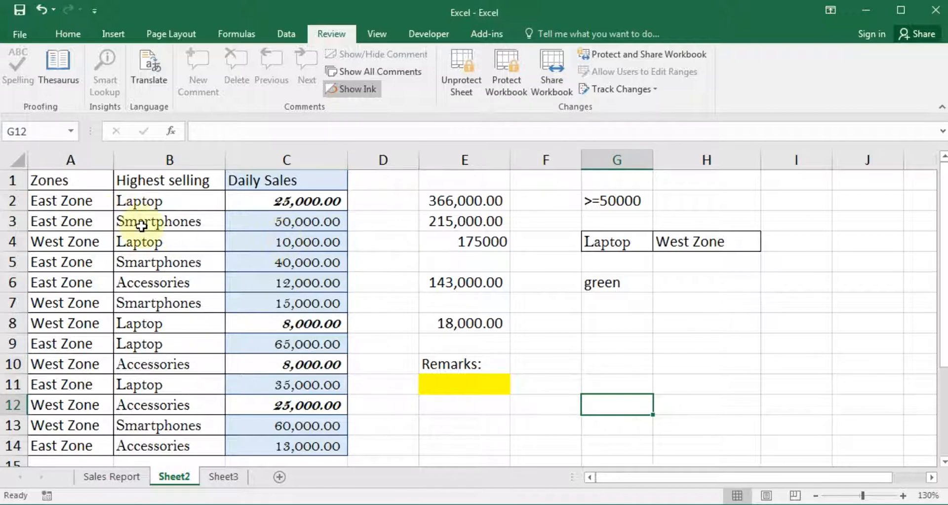
drag(65, 180, 794, 431)
click(631, 383)
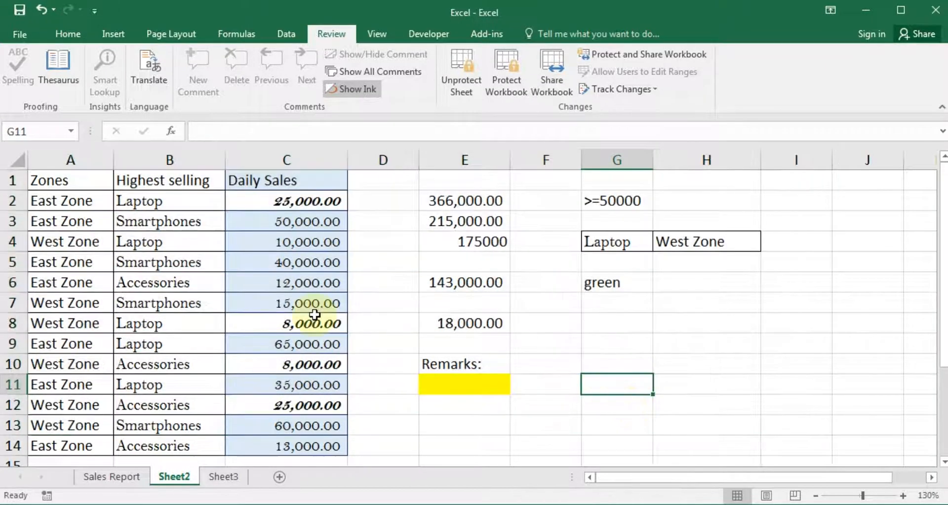
click(79, 217)
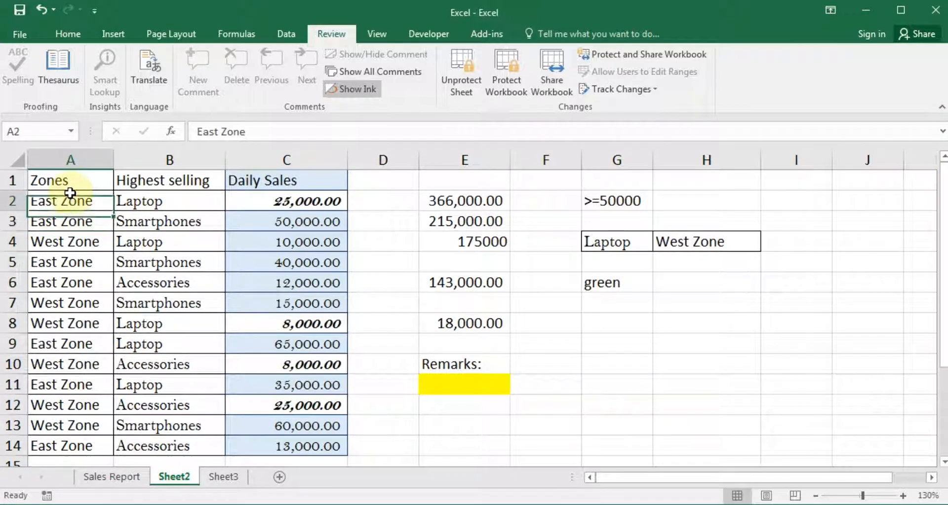
drag(69, 201, 739, 453)
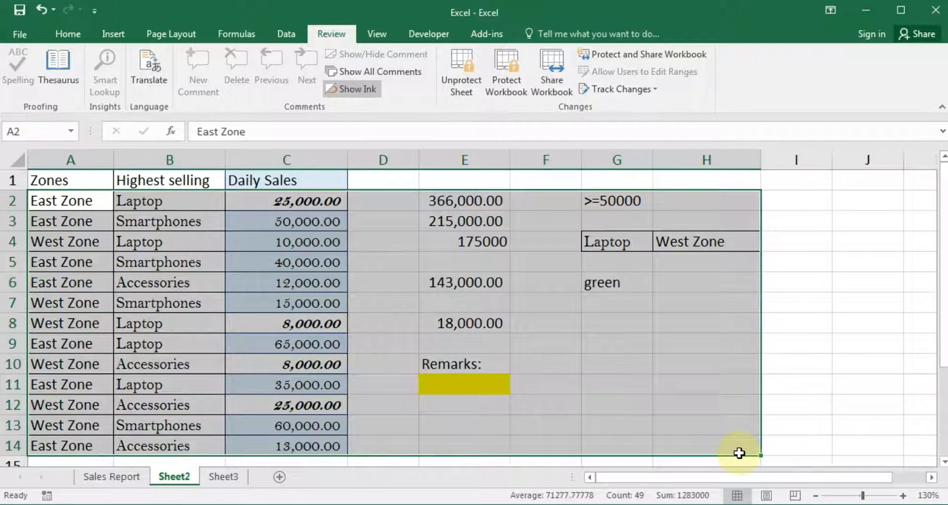
click(663, 363)
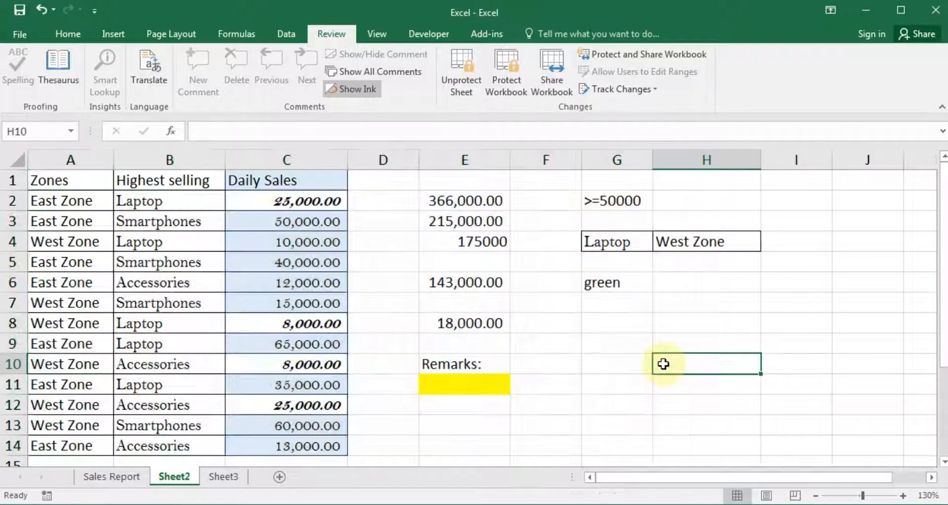
click(398, 253)
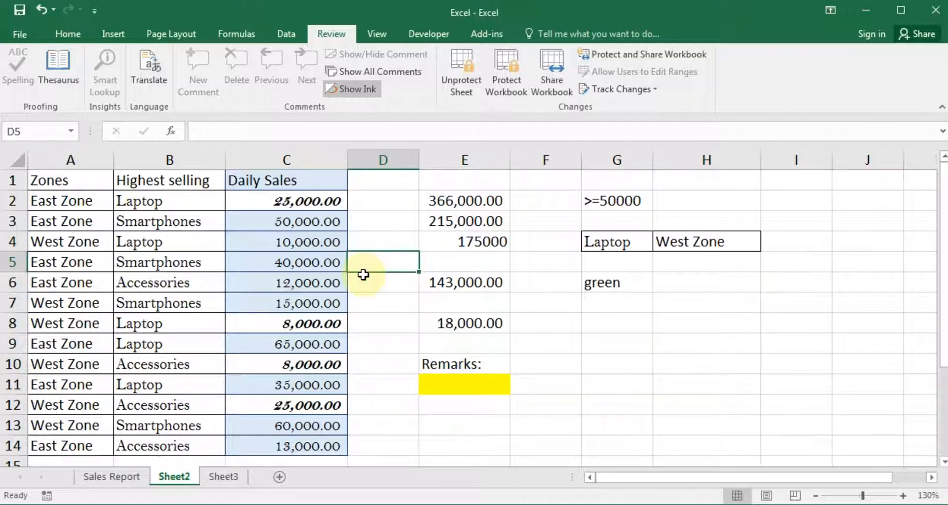
click(659, 363)
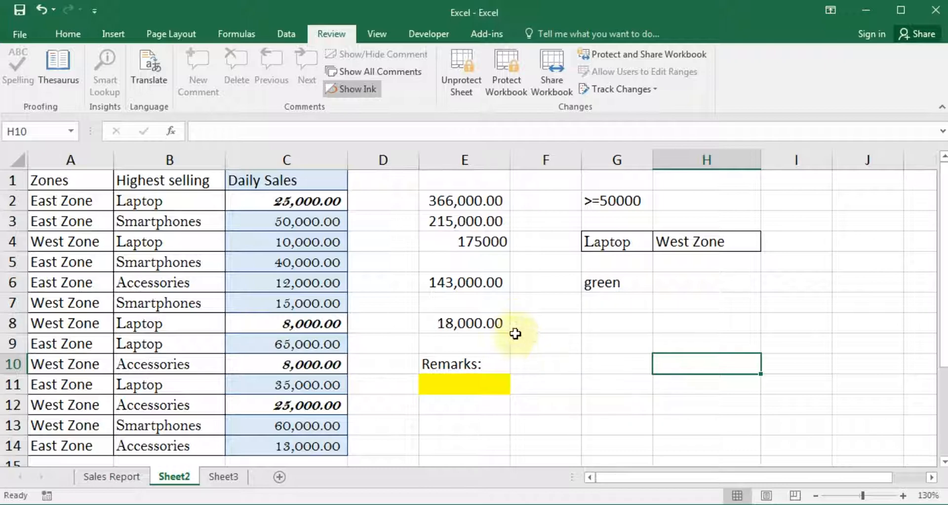
click(411, 260)
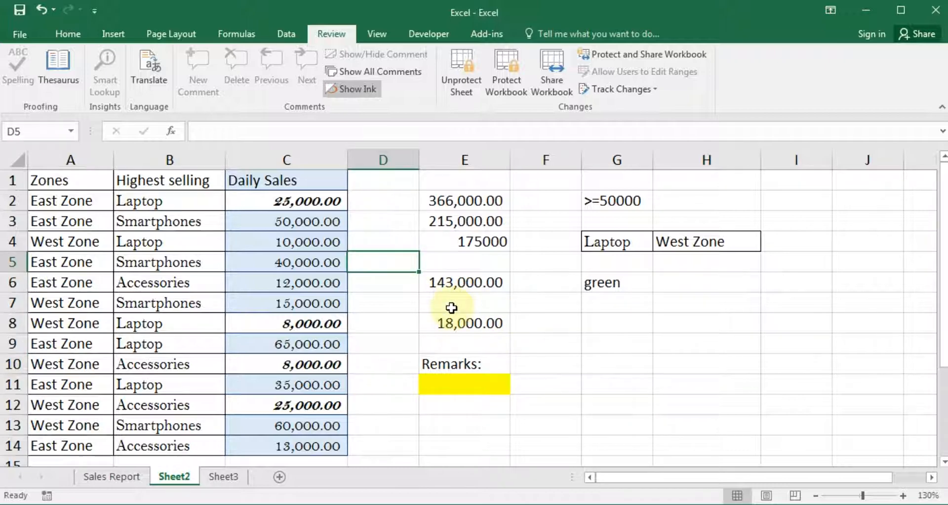